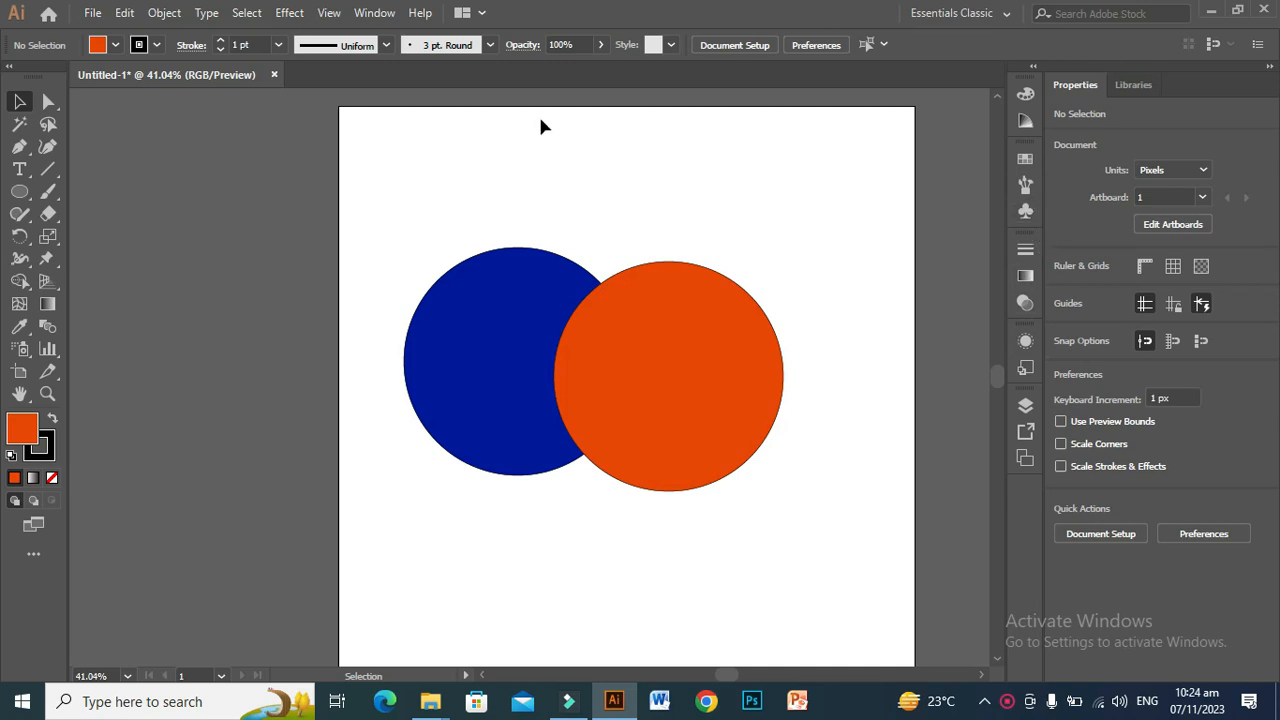
Step: Display the Pathfinder panel, dock it among the collapsed panels and expand it there
left_click(369, 14)
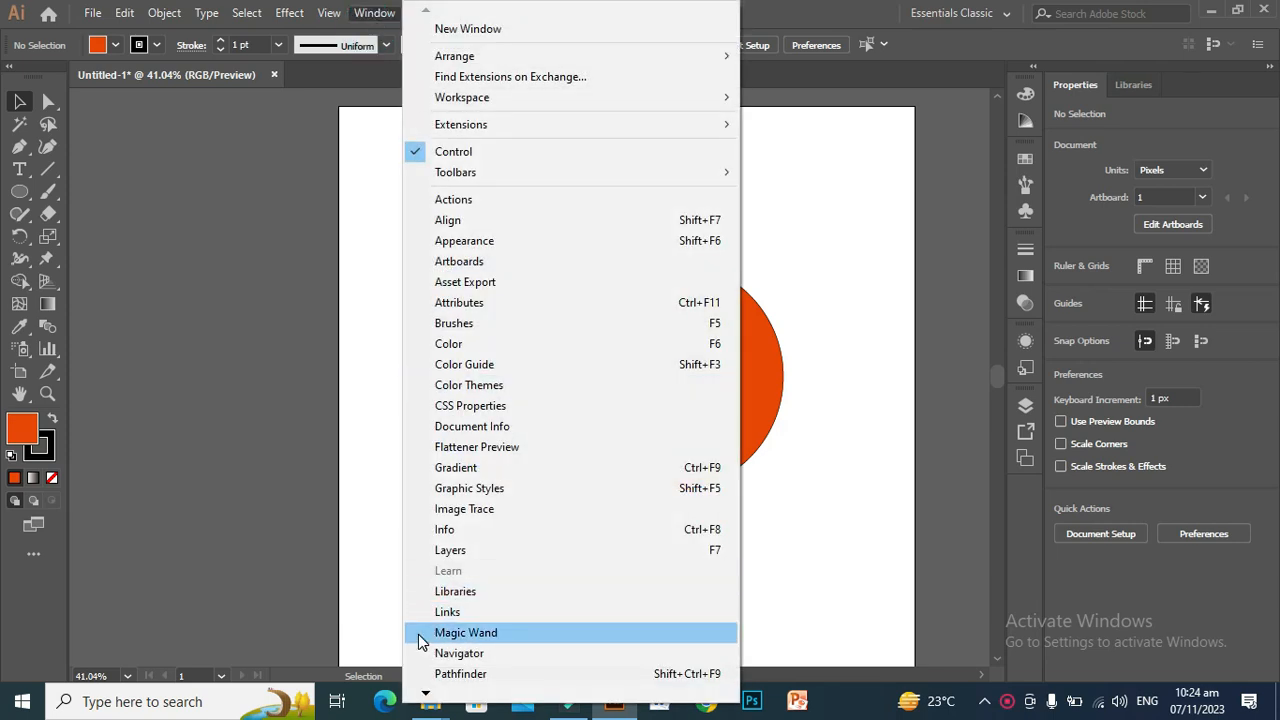
left_click(456, 675)
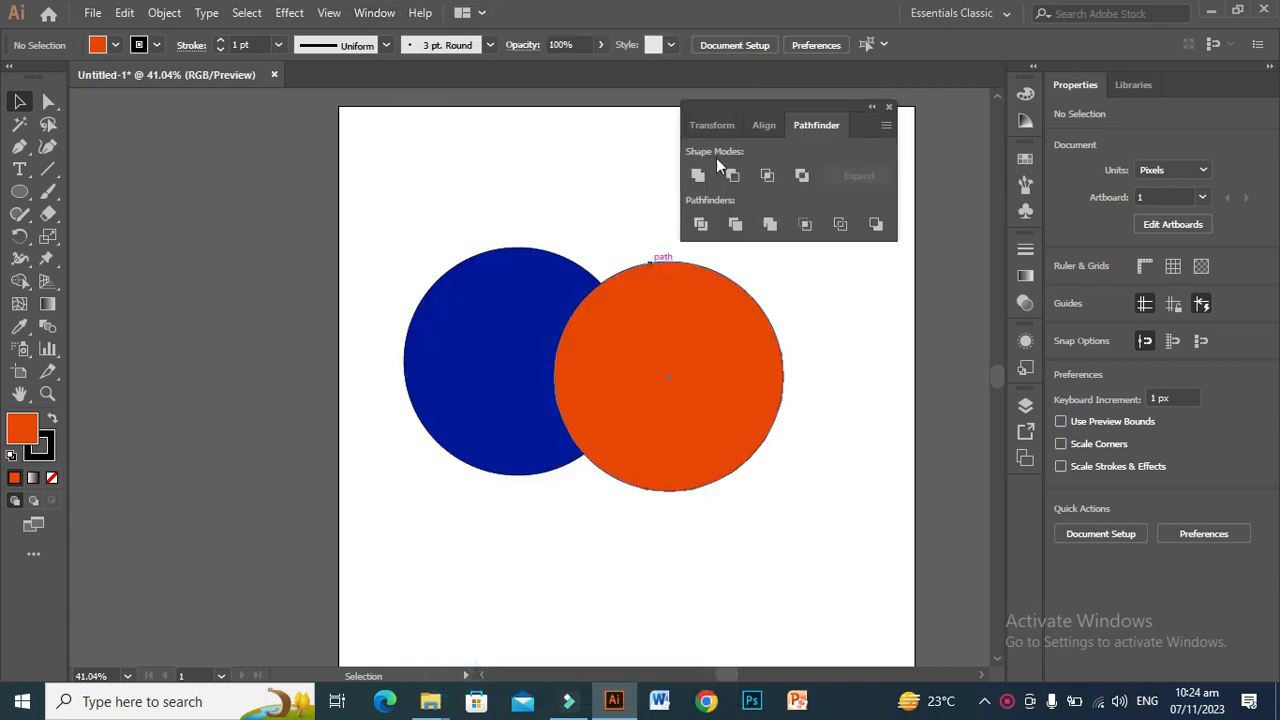
left_click_drag(752, 104, 842, 135)
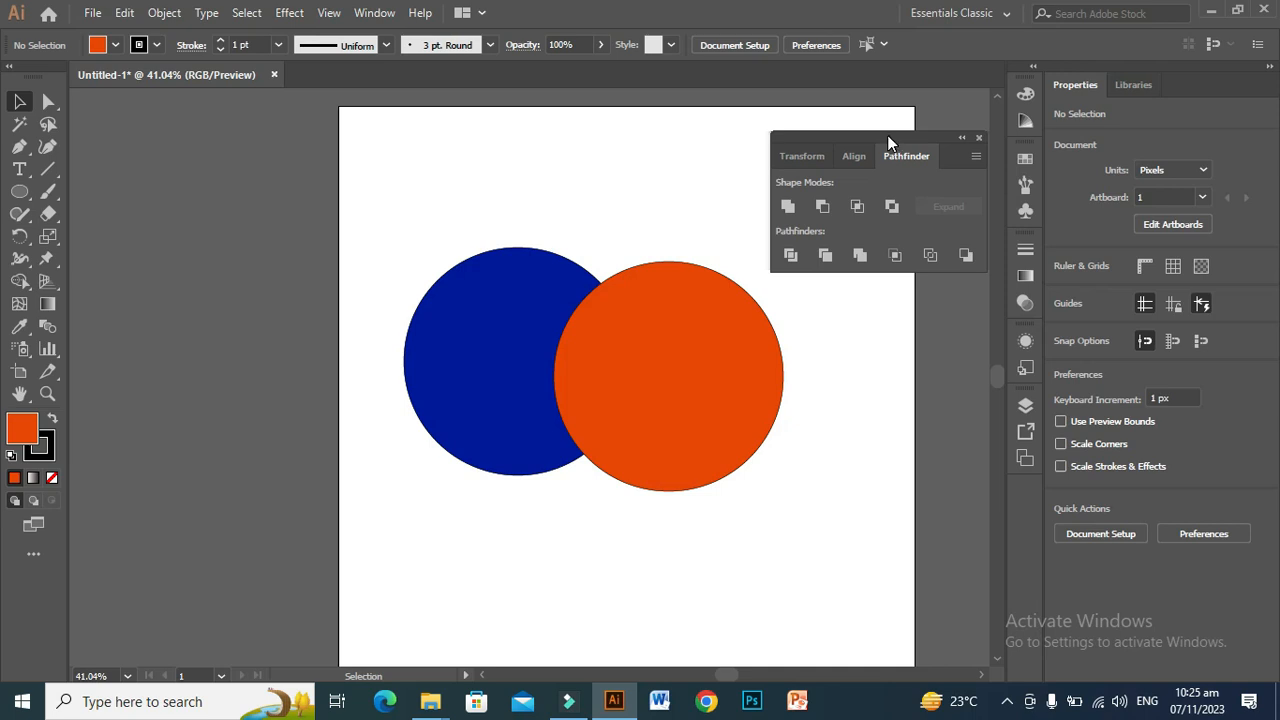
left_click_drag(887, 135, 1027, 236)
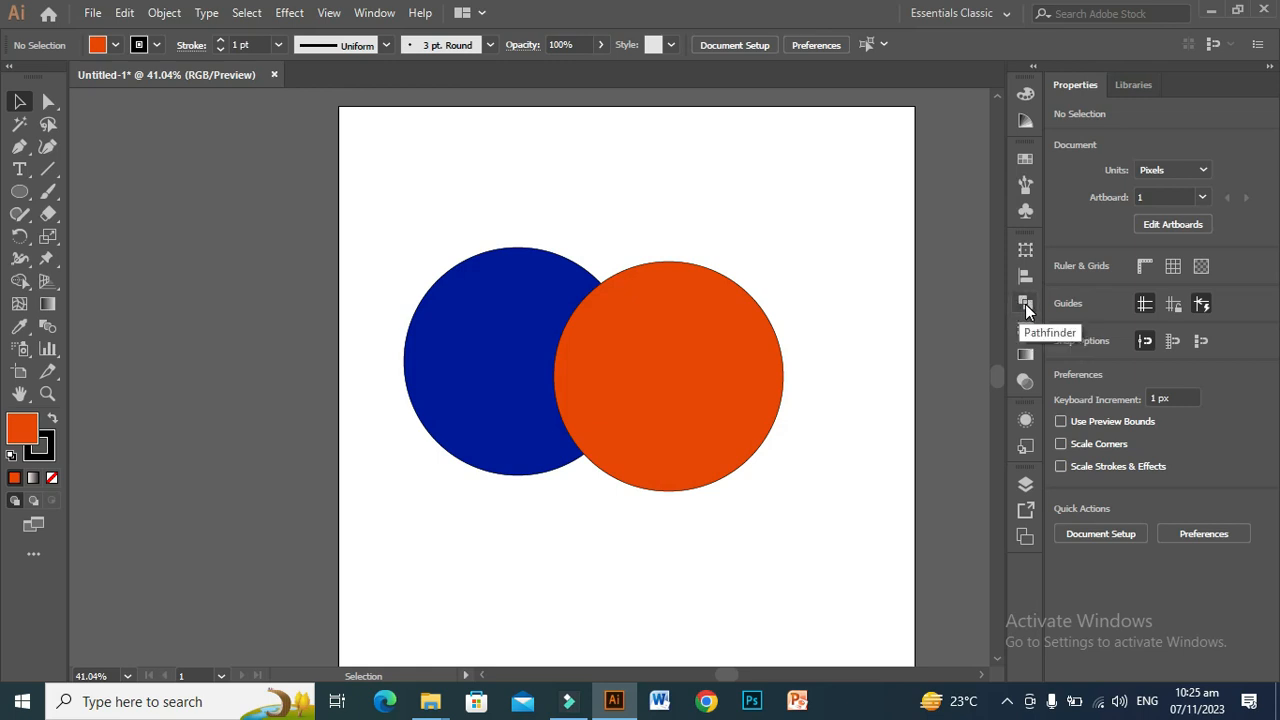
left_click(1025, 305)
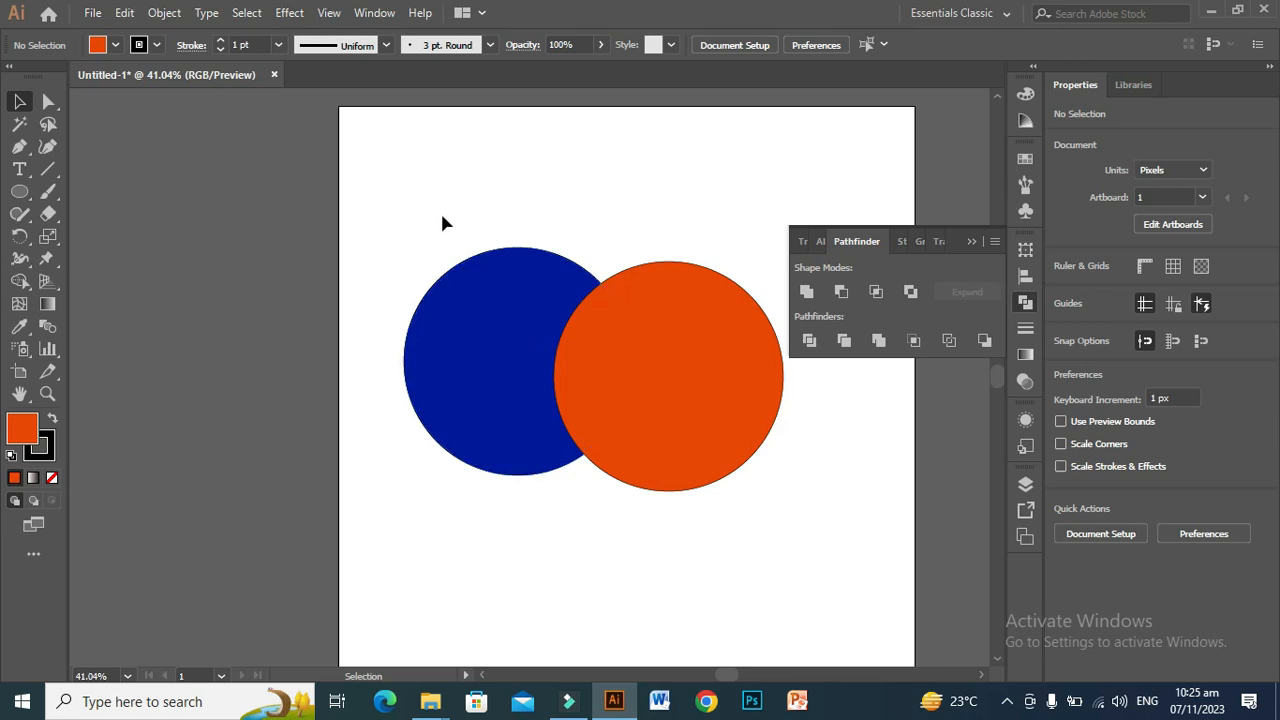
Step: Merge the blue and orange circles with Unite, undo the merge and deselect the circles
left_click_drag(449, 229, 699, 362)
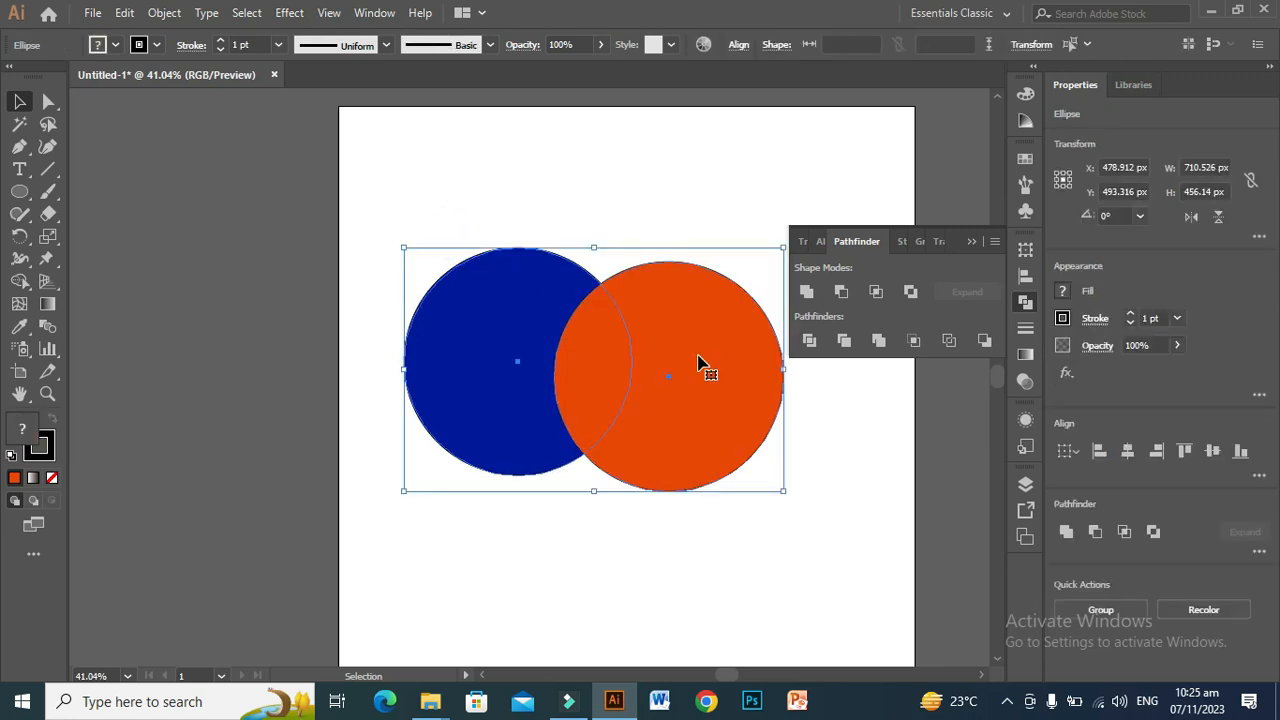
left_click(804, 294)
left_click(806, 294)
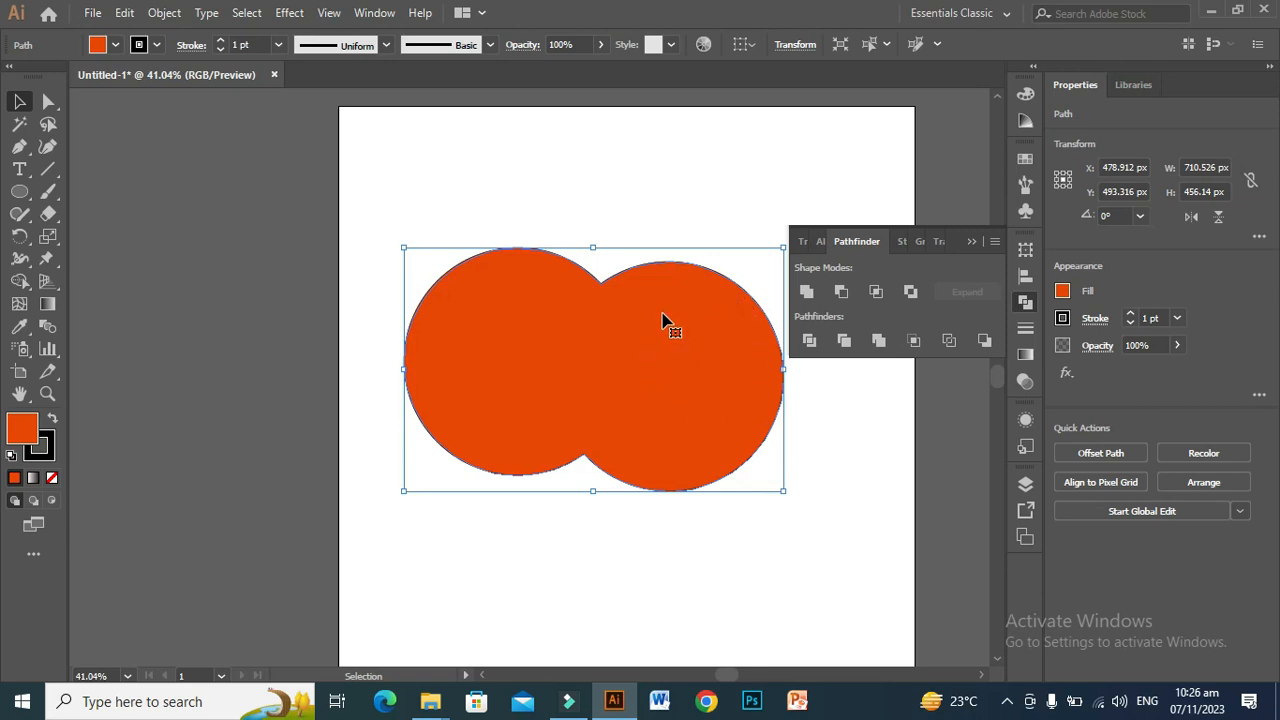
key("ctrl+z")
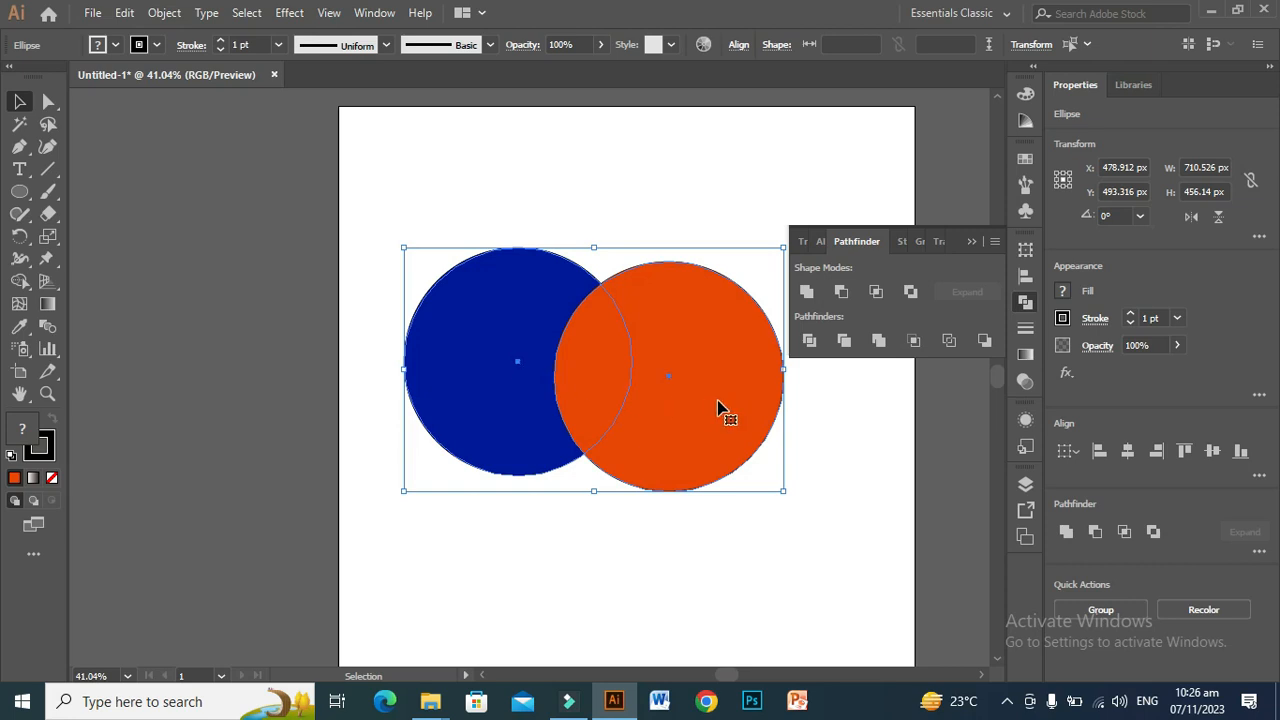
left_click(838, 460)
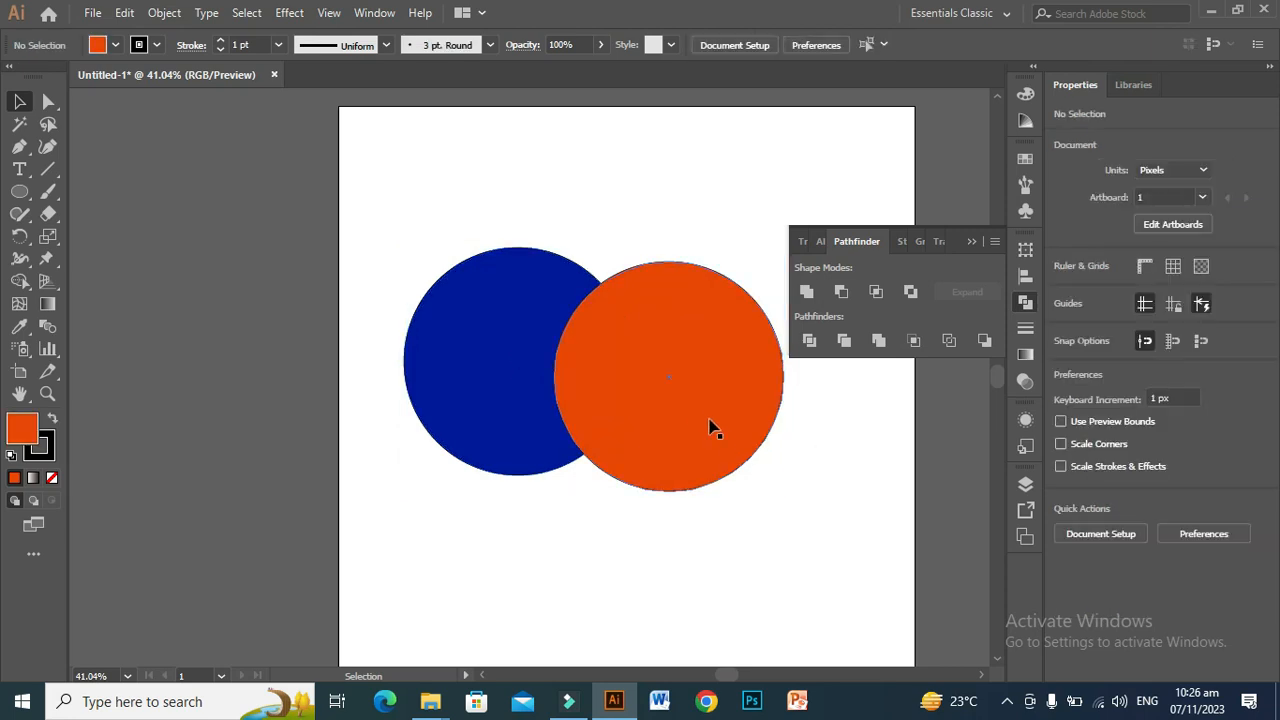
Step: Select both overlapping circles again, repeat the Unite operation and undo it
left_click(656, 373)
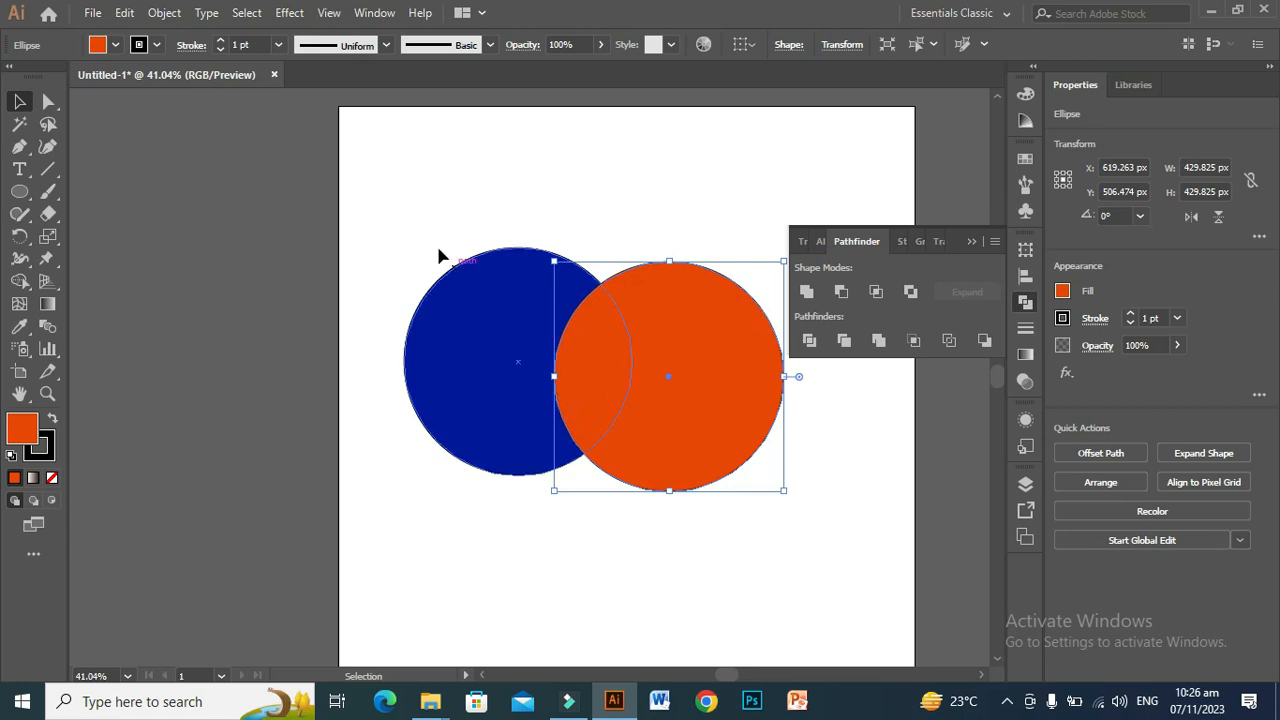
left_click_drag(429, 229, 631, 386)
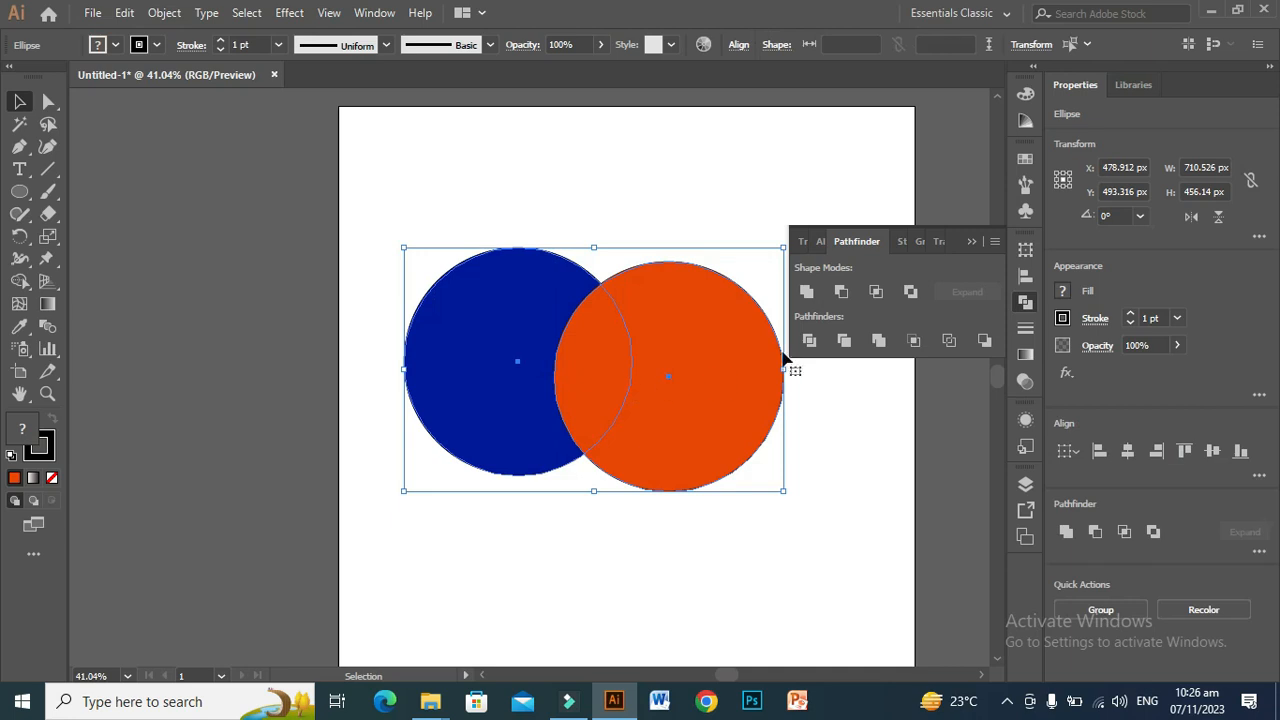
left_click(806, 292)
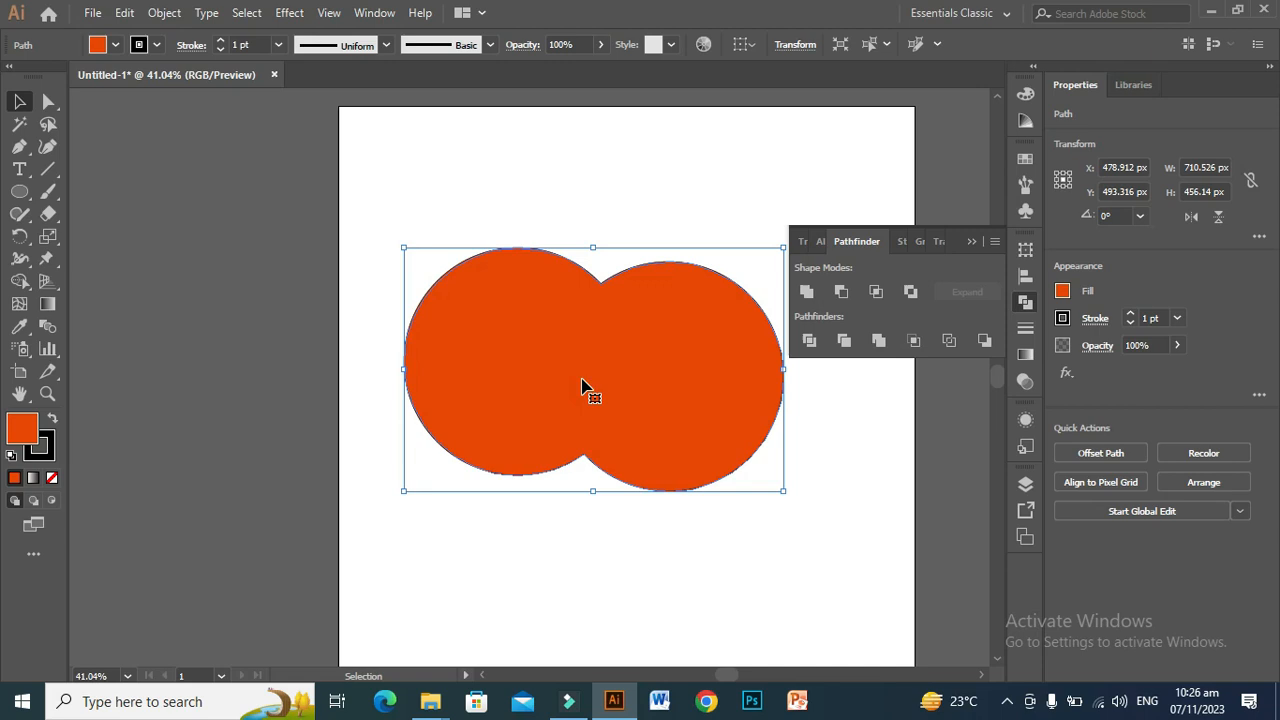
key("ctrl+z")
key("ctrl+z")
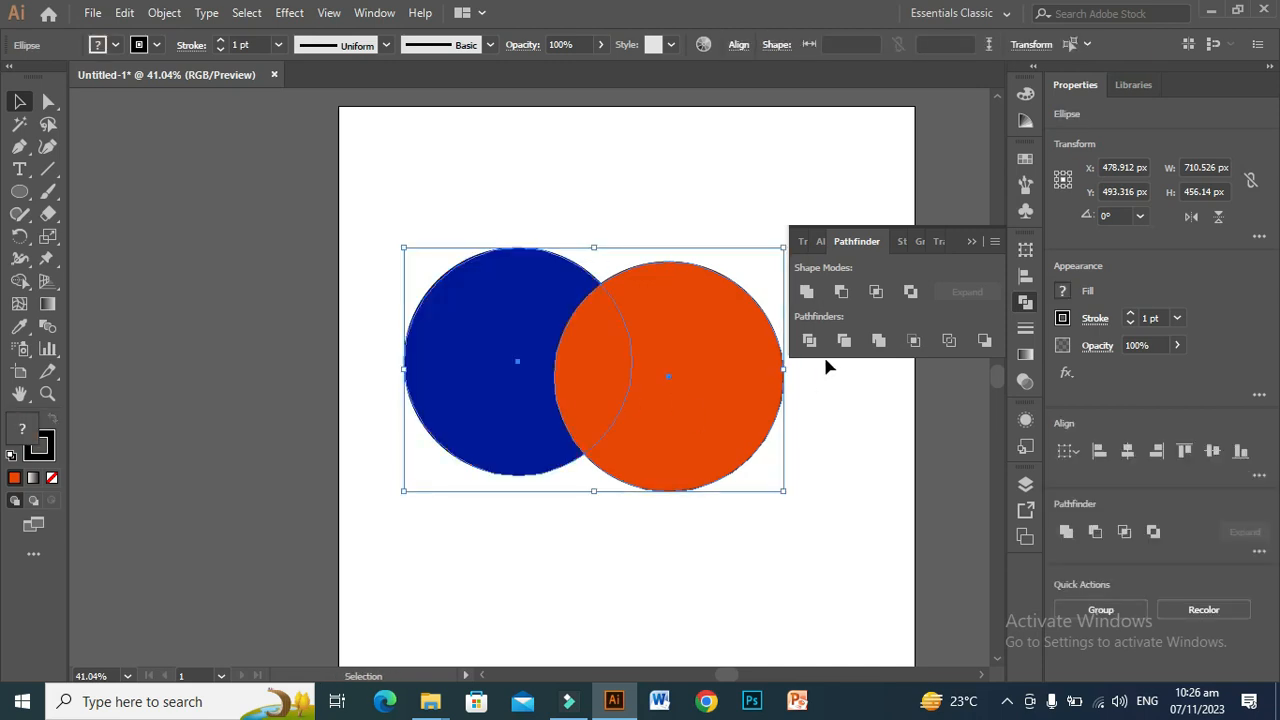
Step: Cut the orange circle out of the blue one with Minus Front twice, undoing each cut
left_click(841, 295)
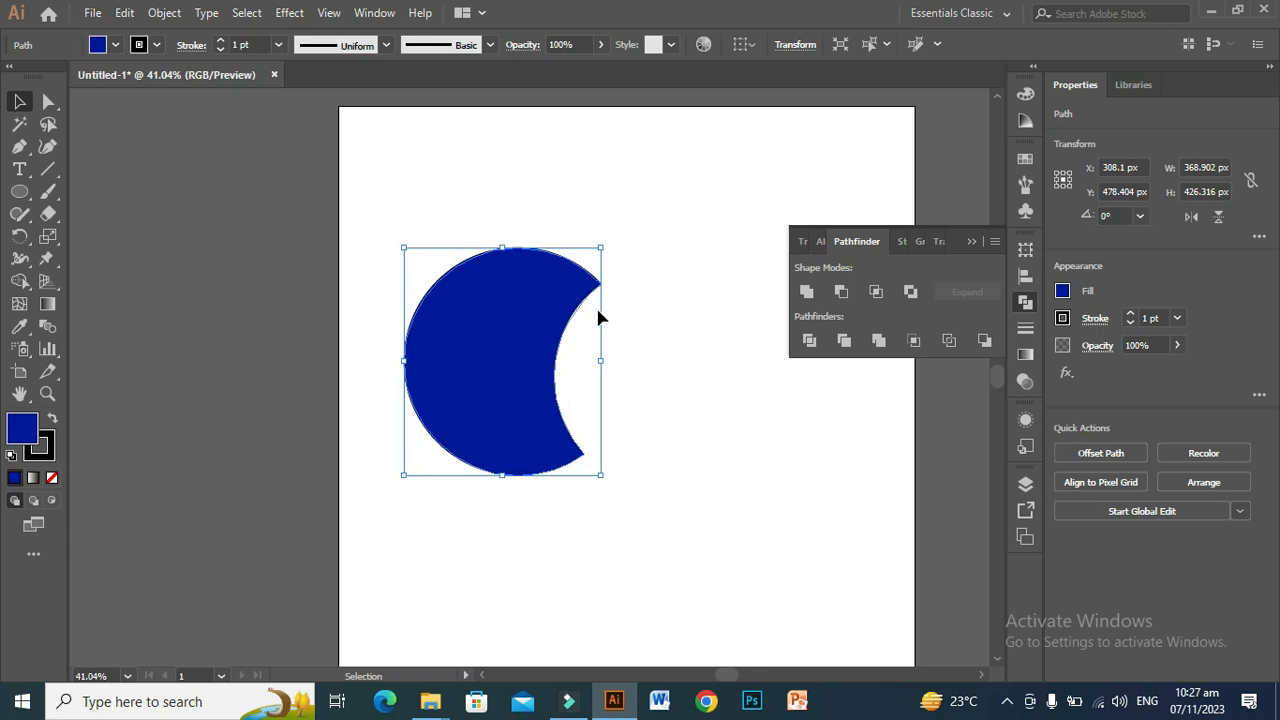
key("ctrl+z")
key("ctrl+z")
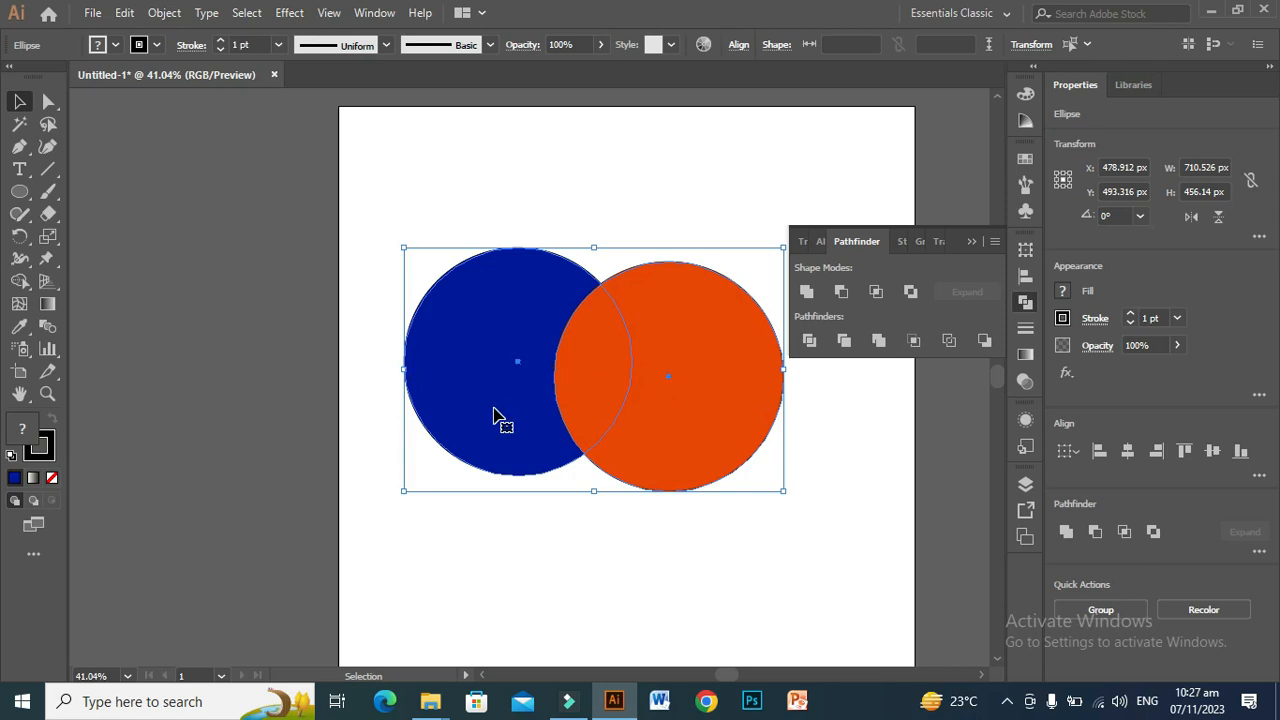
left_click(842, 291)
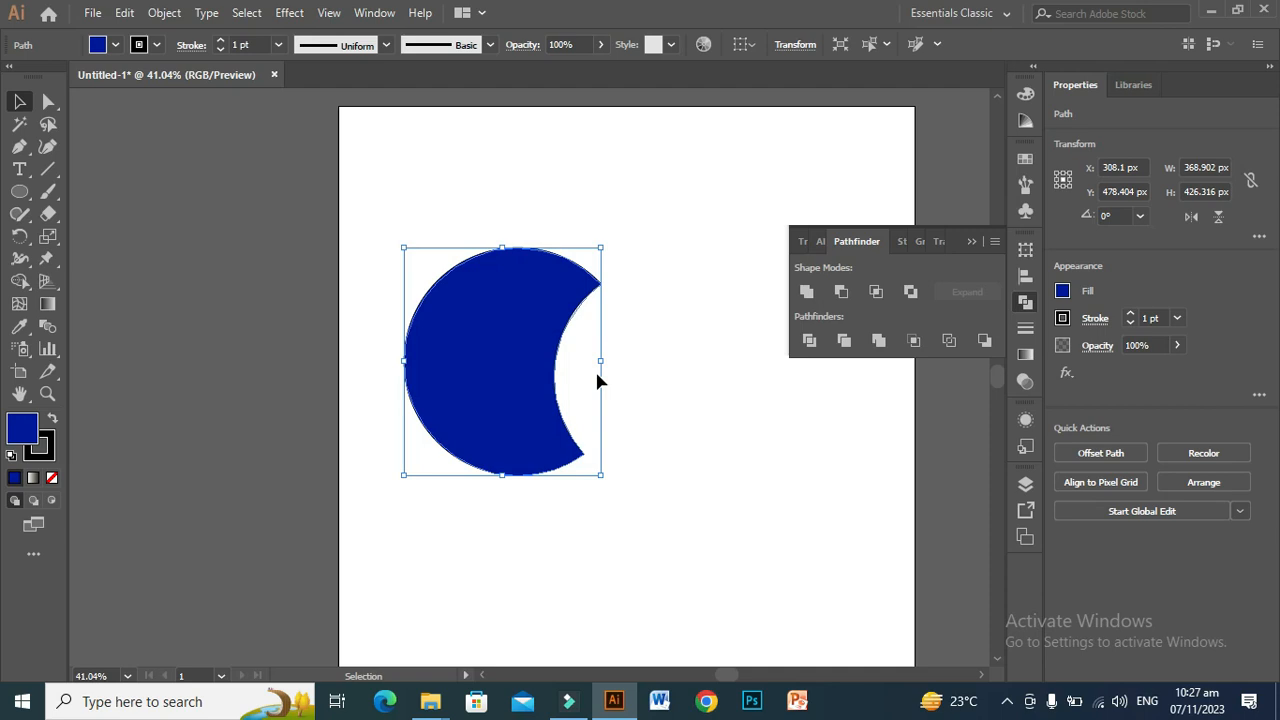
key("ctrl+z")
key("ctrl+z")
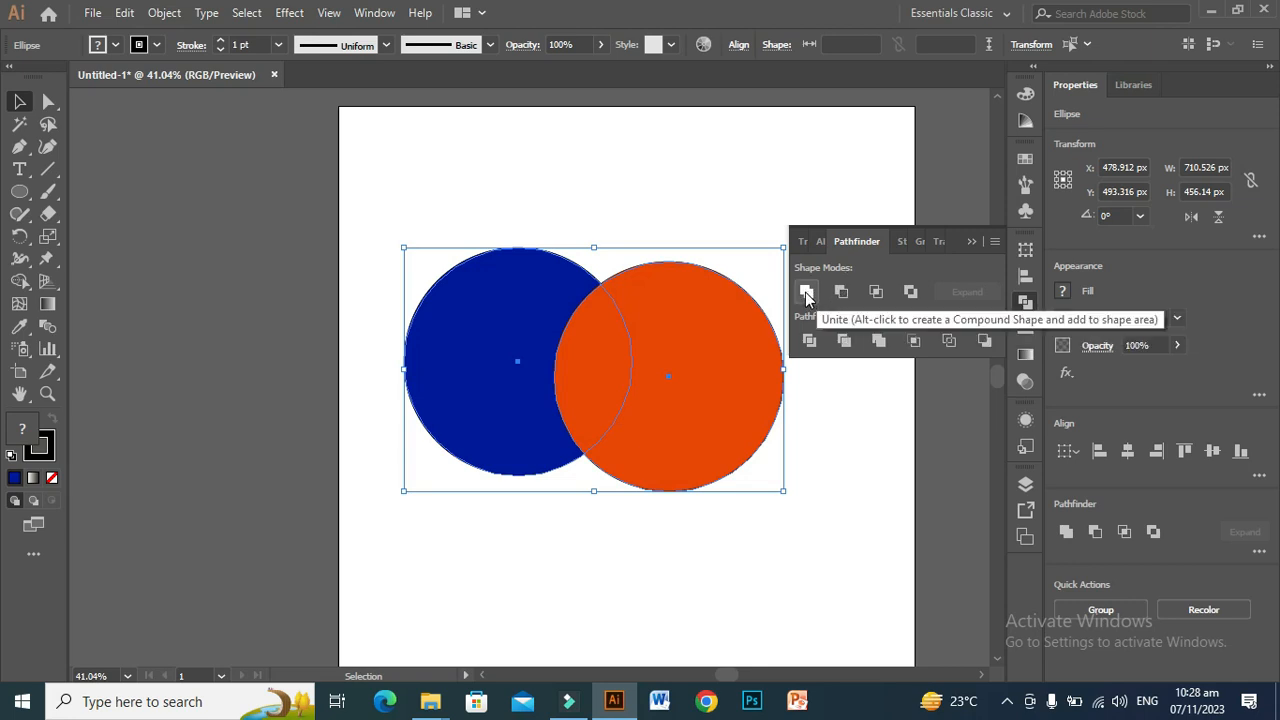
Step: Try Intersect and Exclude in turn on the two circles, undoing each operation
left_click(875, 291)
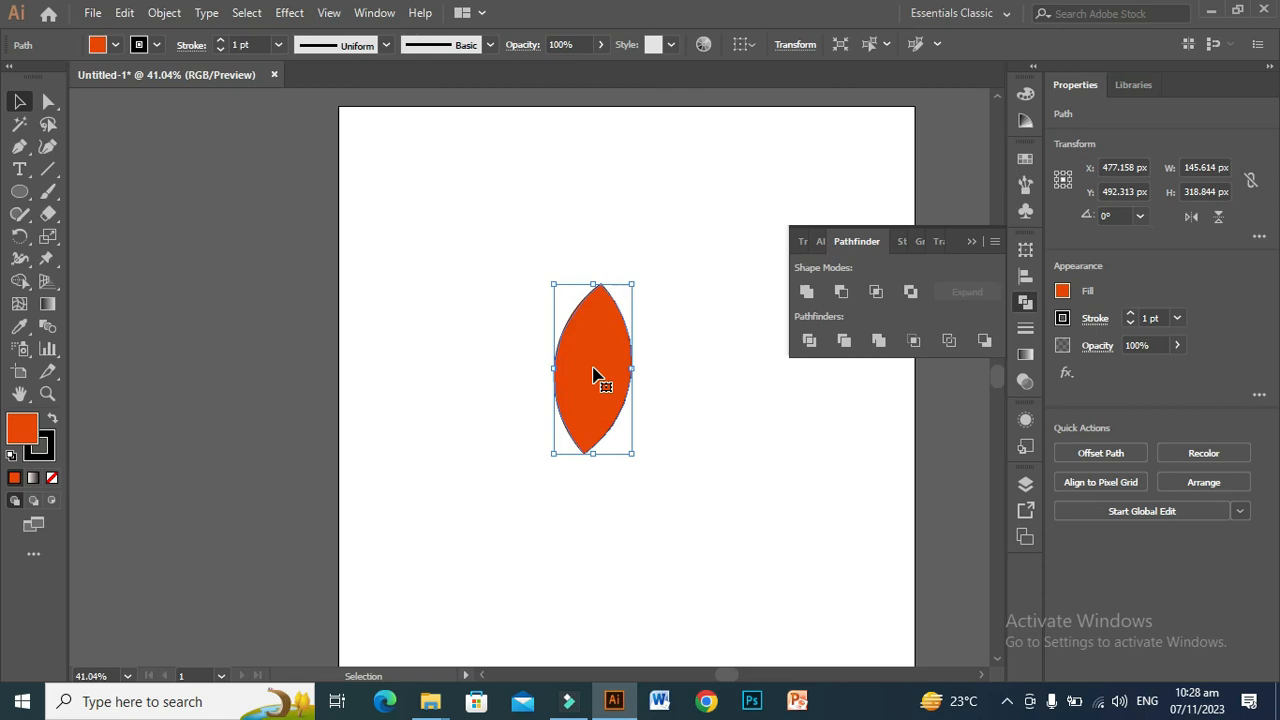
key("ctrl+z")
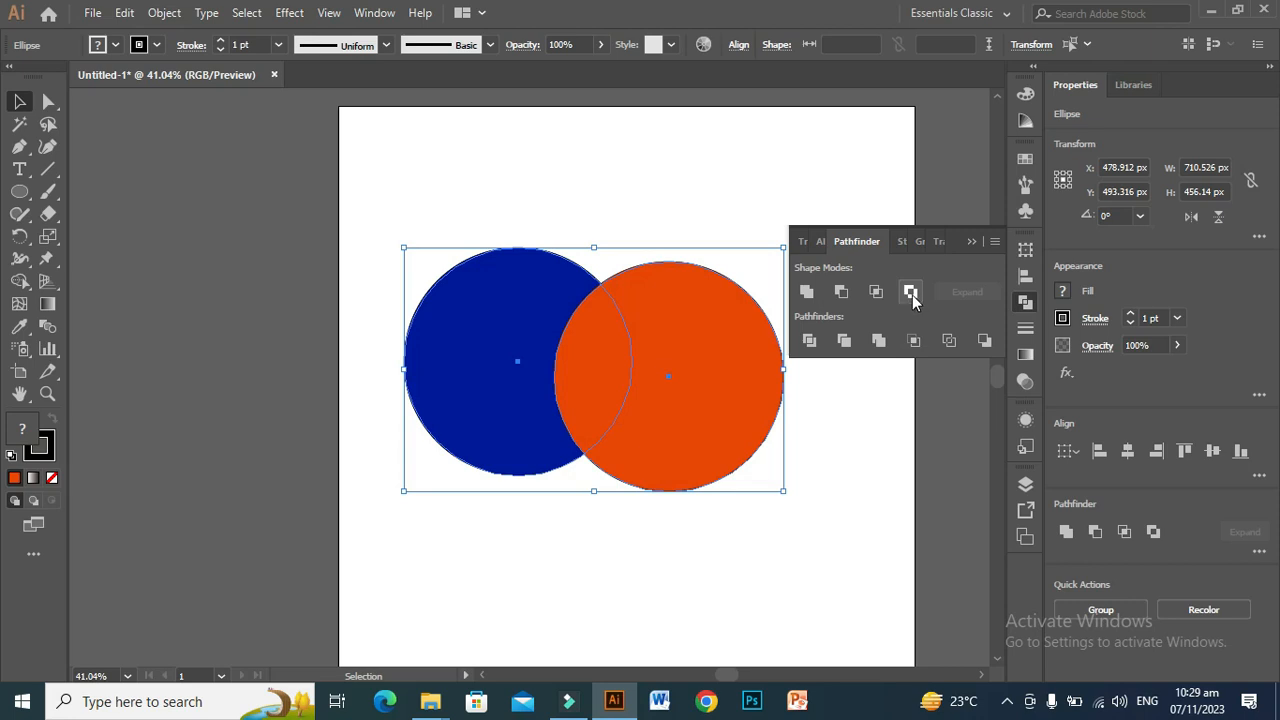
left_click(911, 292)
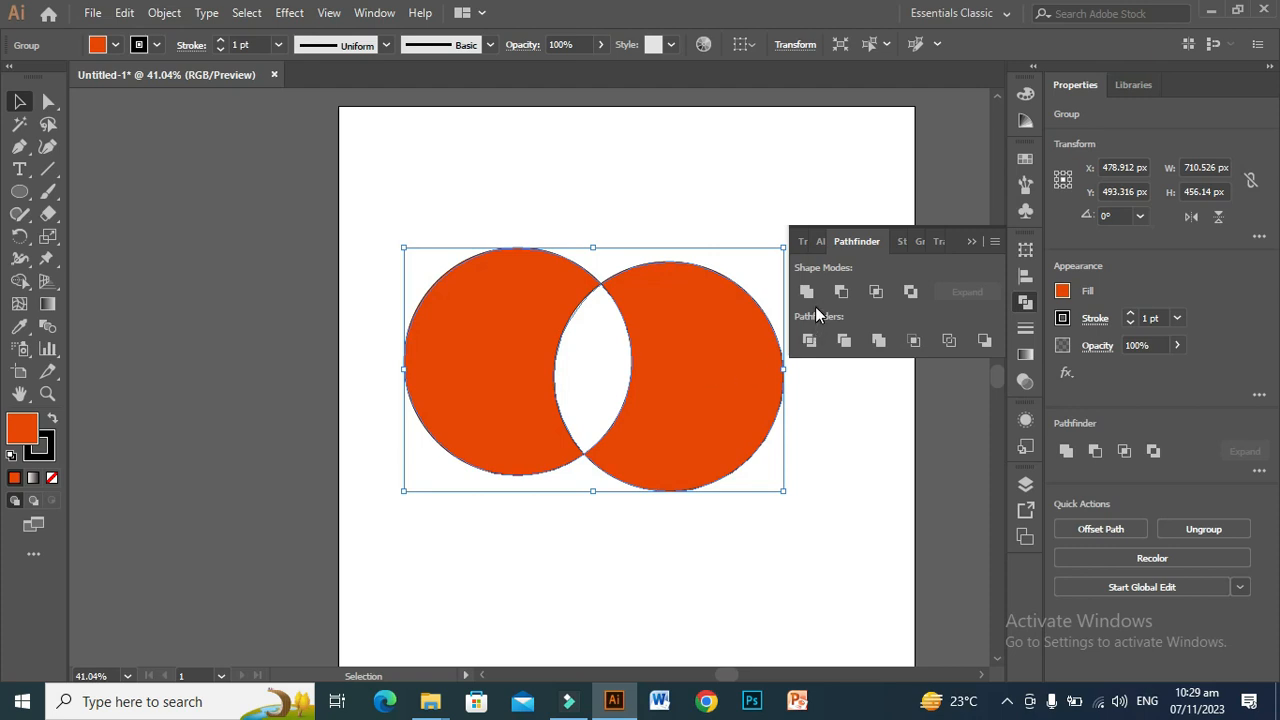
key("ctrl+z")
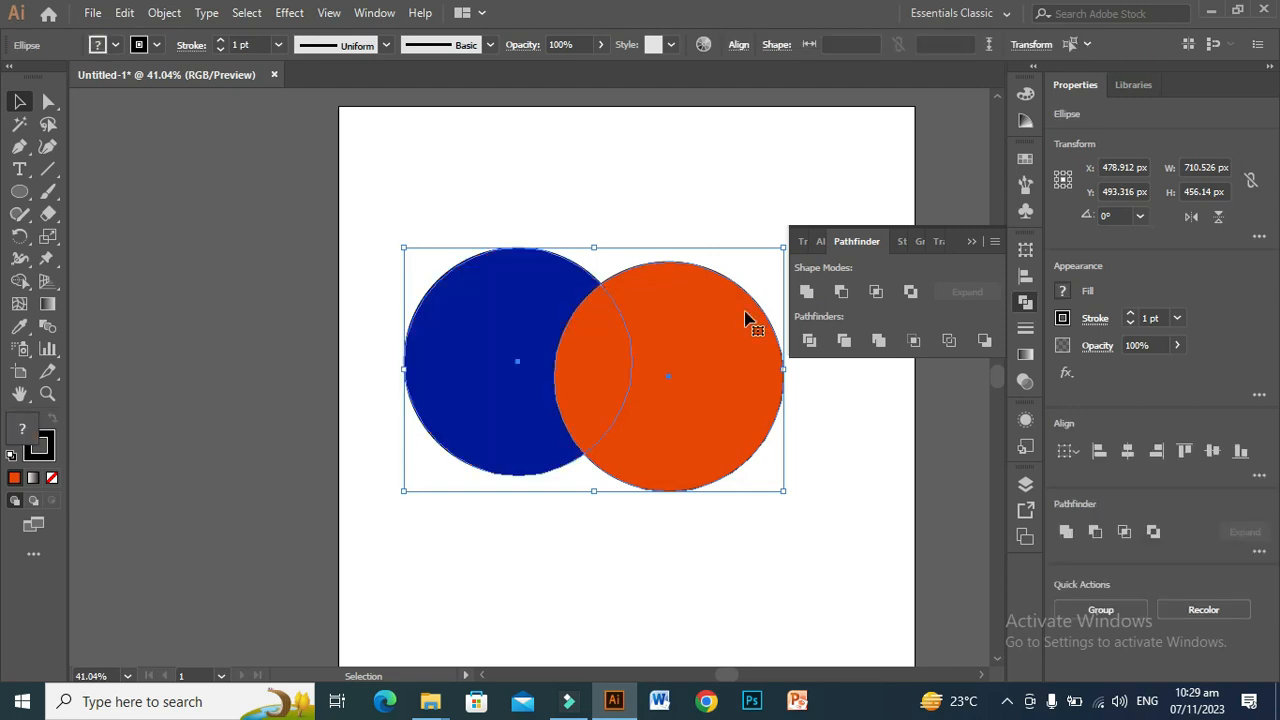
Step: Collapse the Pathfinder panel and delete both circles from the artboard
left_click(974, 240)
left_click(854, 458)
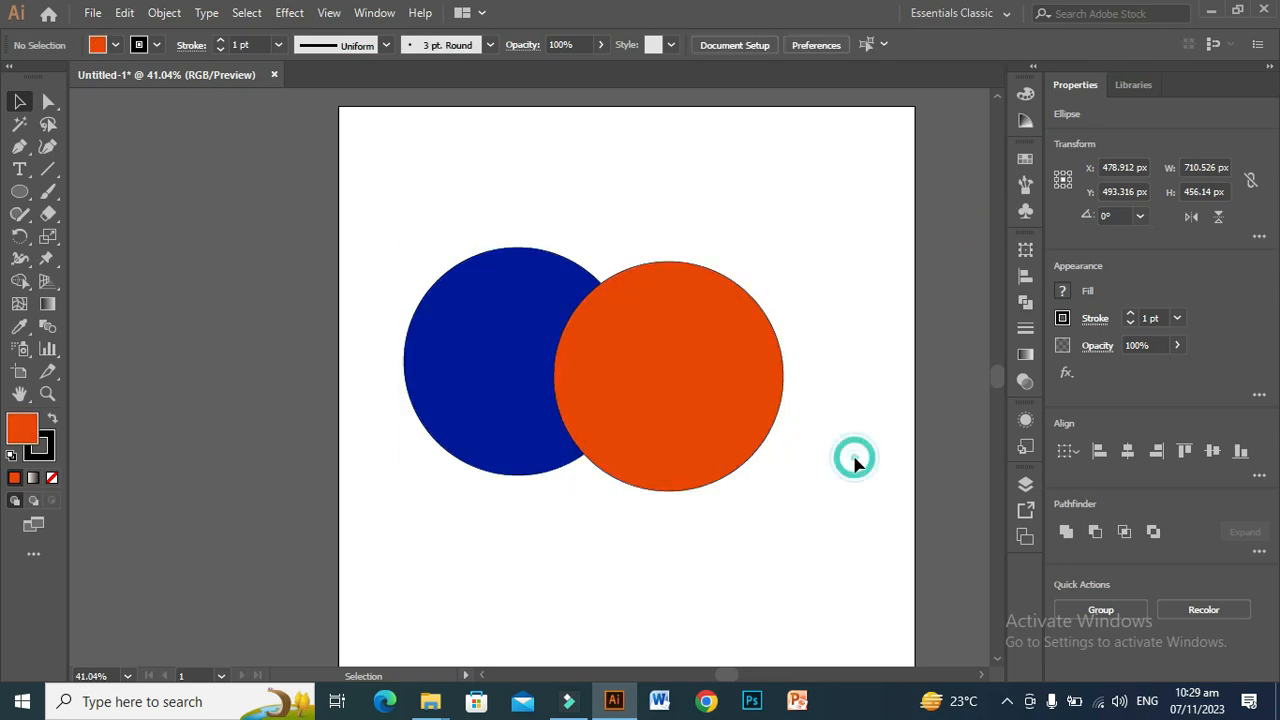
left_click_drag(725, 529, 543, 371)
key("Delete")
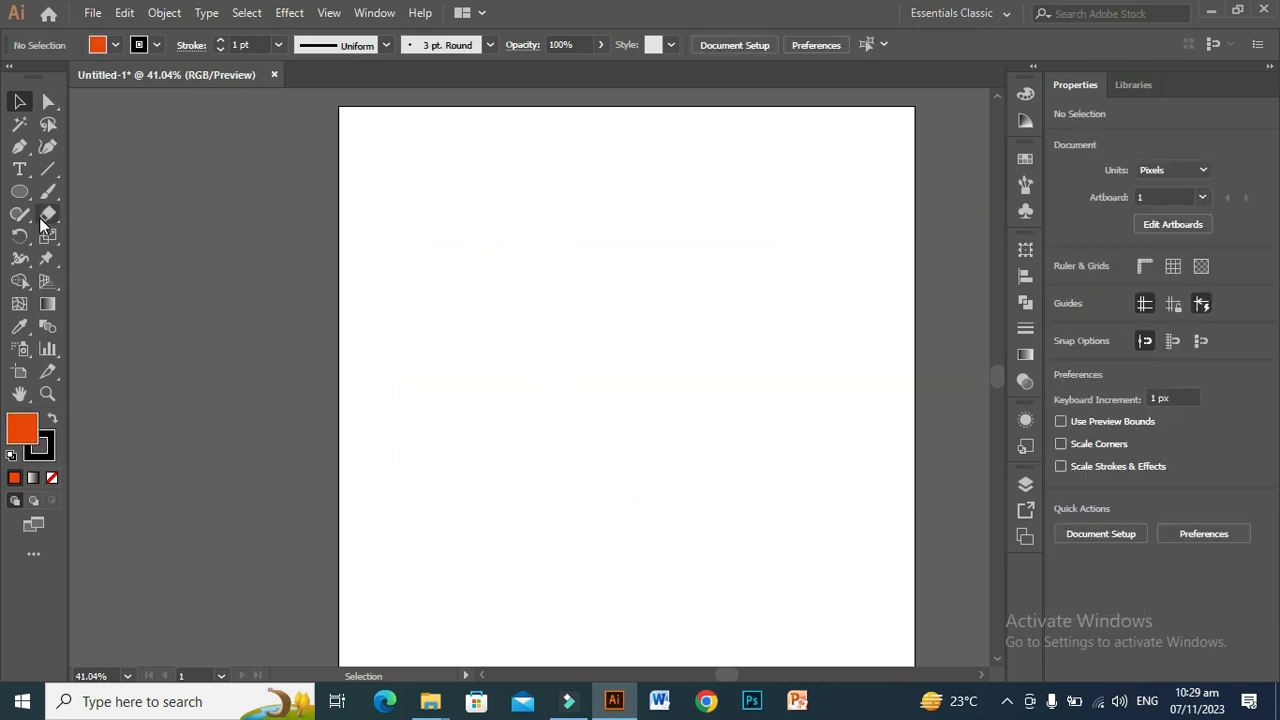
Step: Draw two overlapping five-pointed stars with the Star tool, the front one about 638 by 613 px, over the artboard's upper-left corner
left_click(23, 194)
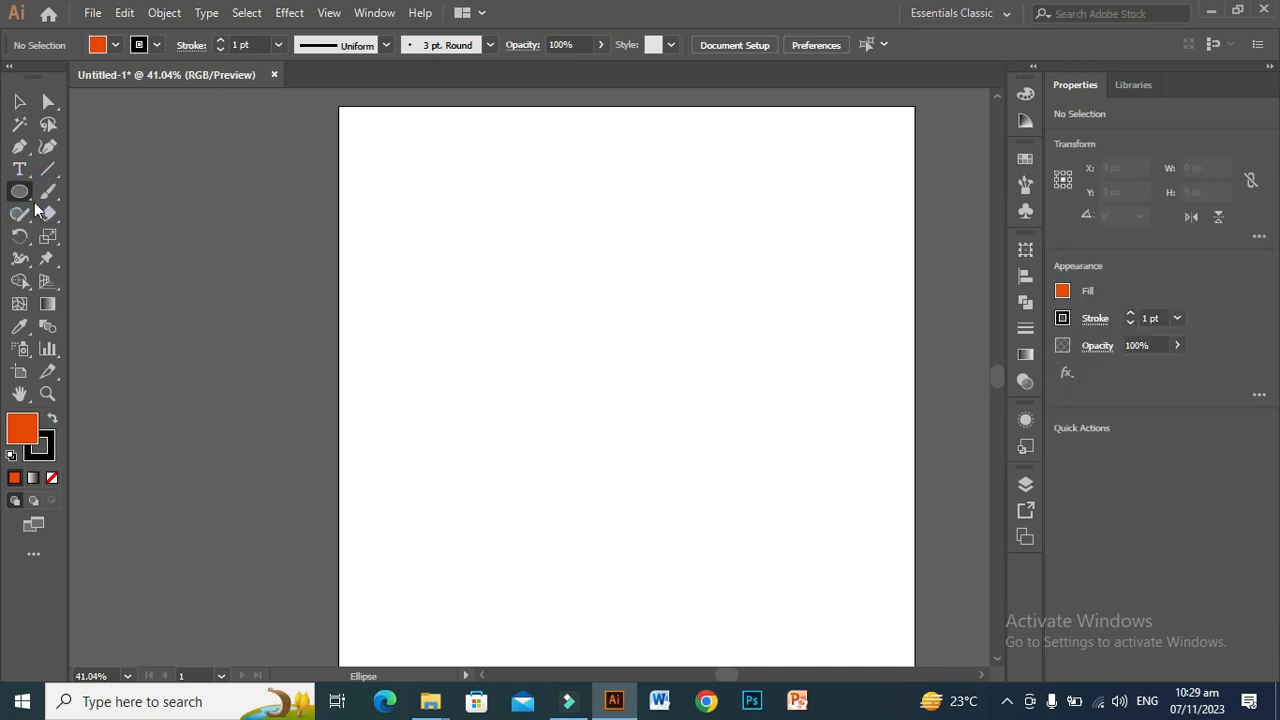
right_click(18, 195)
left_click(89, 282)
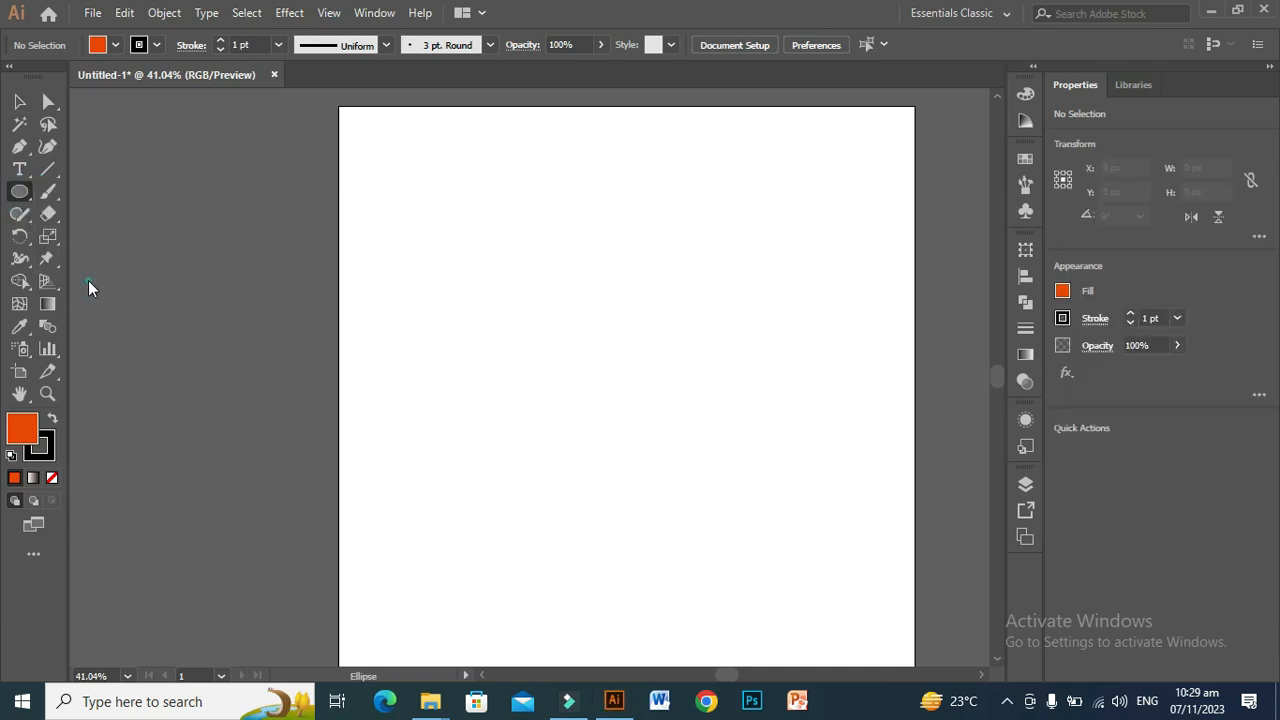
left_click_drag(446, 235, 567, 383)
left_click_drag(457, 223, 567, 380)
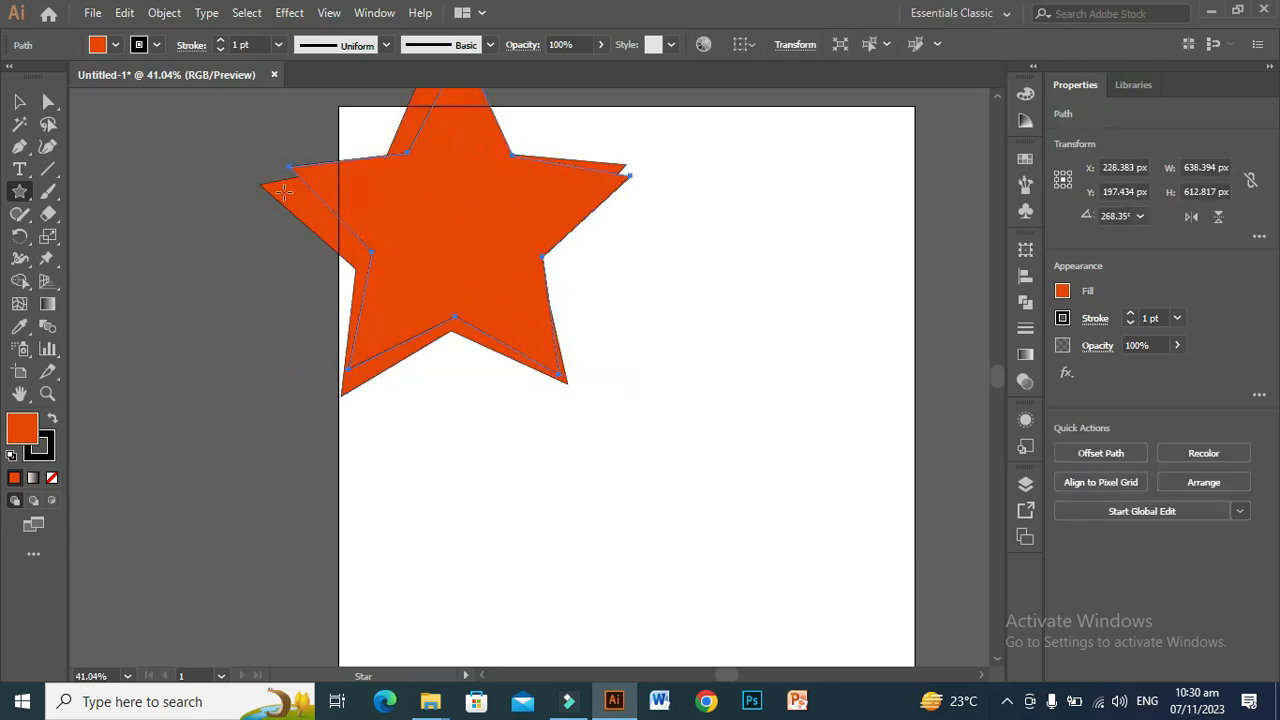
Step: Offset the front star down and to the right of the other one and fill it with purple
left_click(19, 101)
left_click_drag(419, 230, 465, 300)
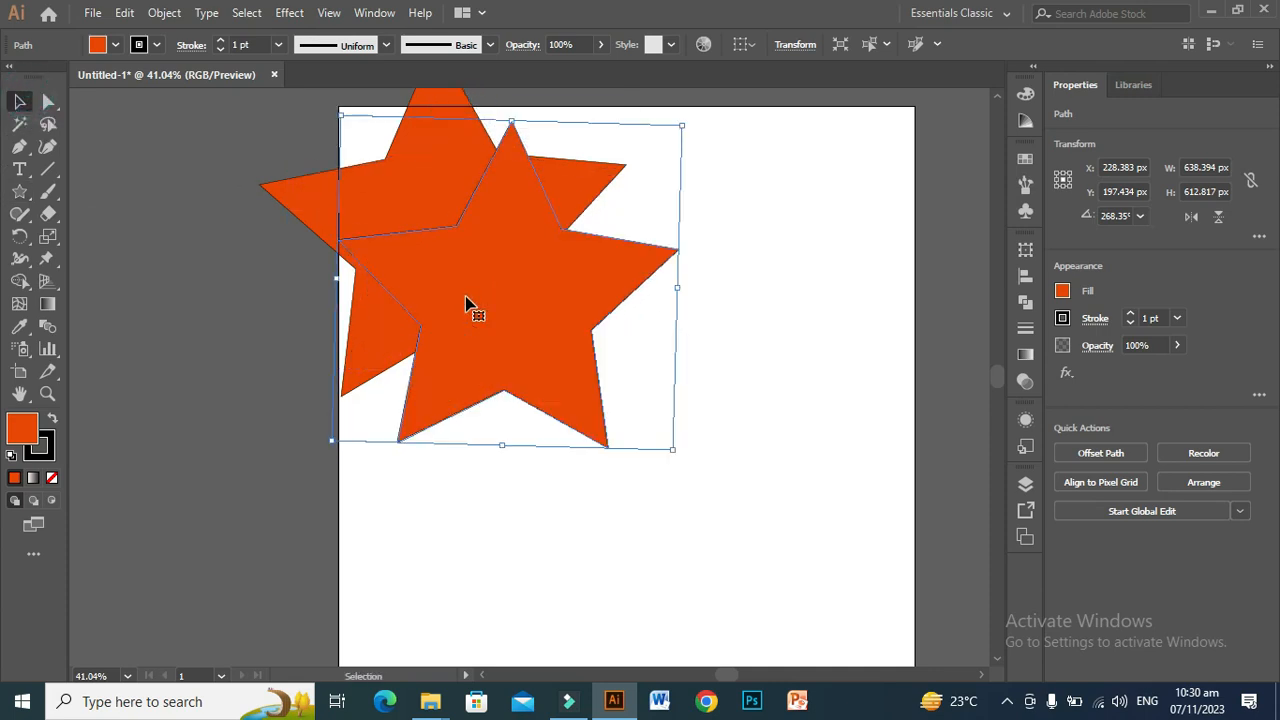
double_click(22, 430)
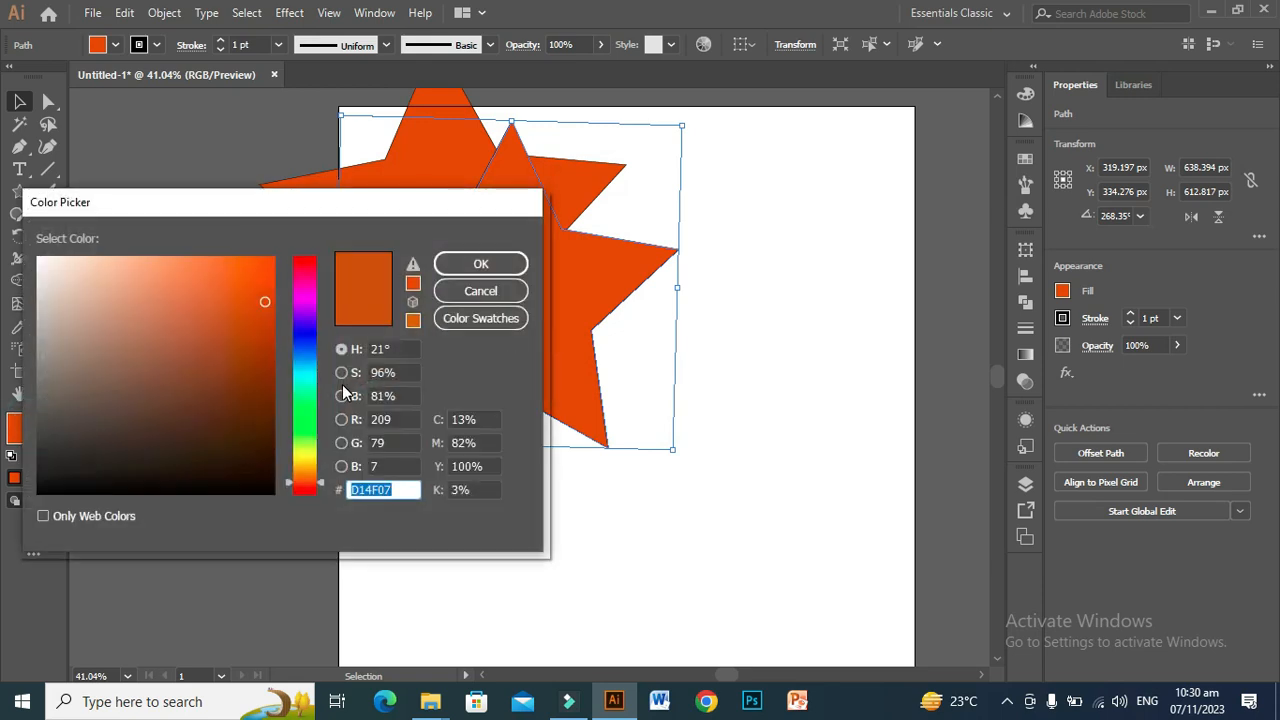
left_click(305, 308)
left_click(266, 341)
left_click(484, 263)
Step: Move both stars fully onto the artboard and split them along their overlaps with Divide
left_click_drag(289, 162, 584, 428)
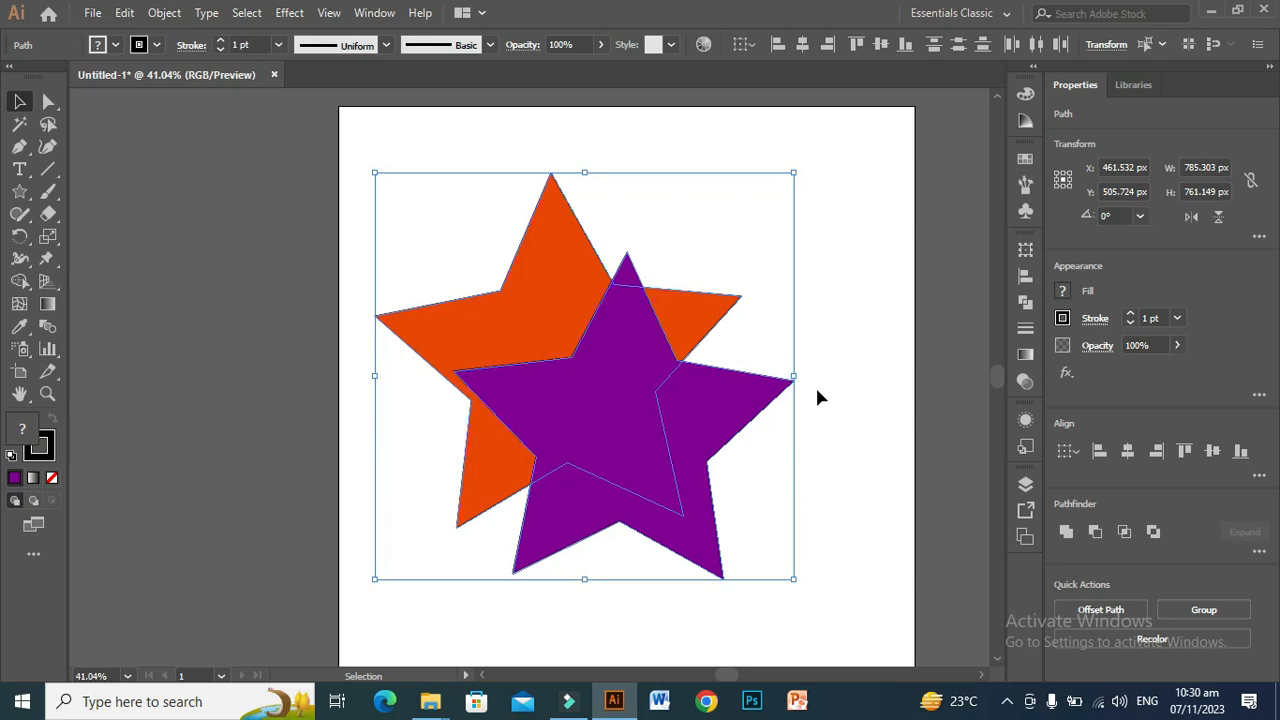
left_click(1021, 302)
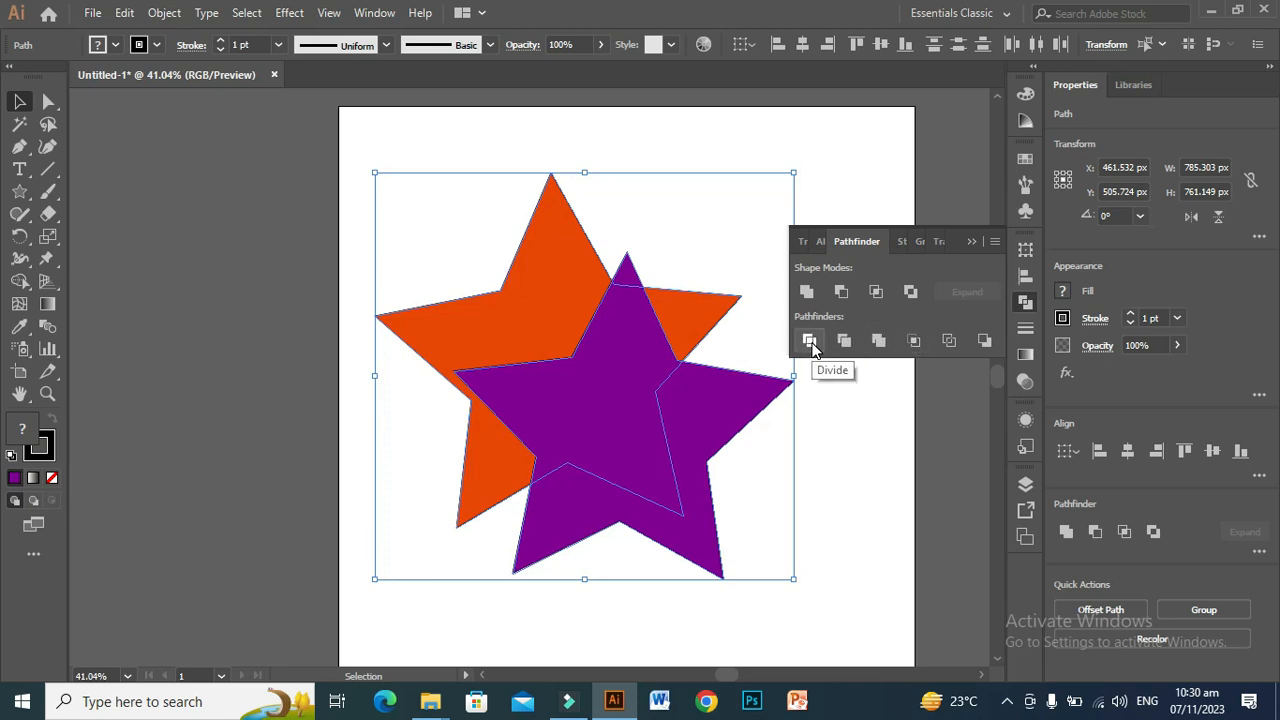
left_click(854, 420)
left_click_drag(421, 240, 615, 423)
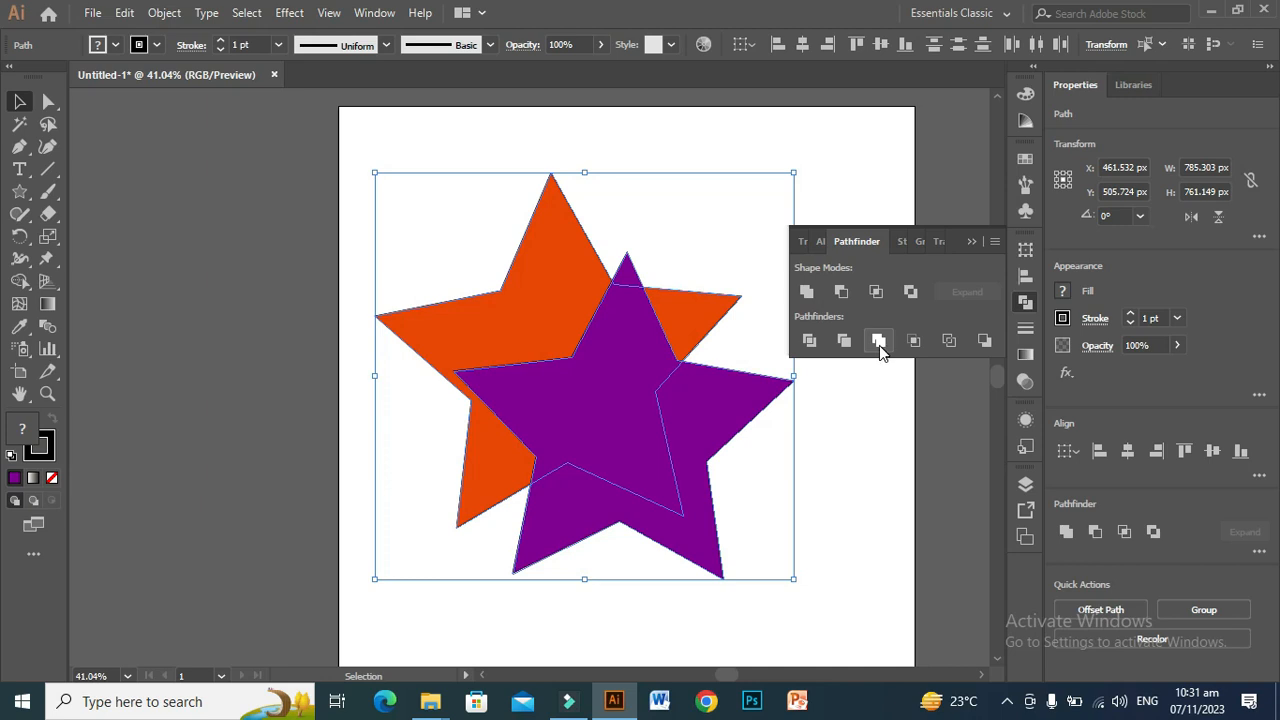
left_click(809, 341)
left_click(809, 341)
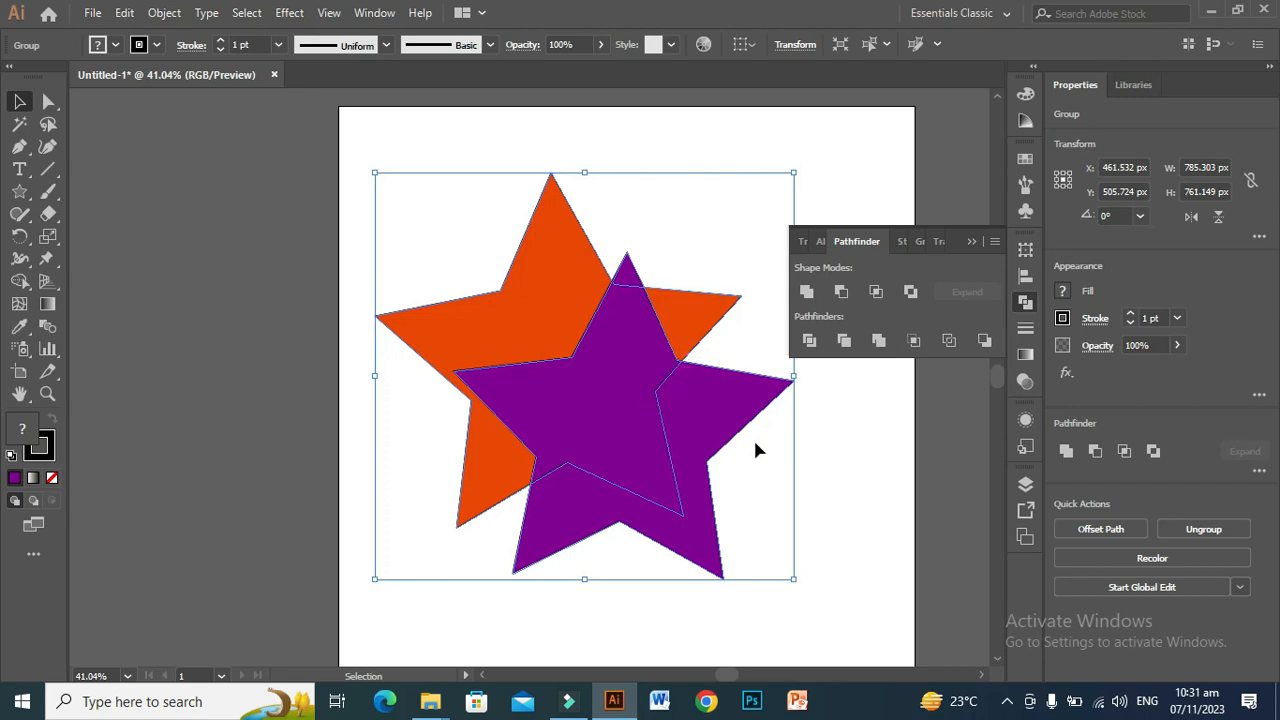
Step: Shift the divided stars slightly up and left, ungroup them into separate pieces and clear the selection
right_click(611, 378)
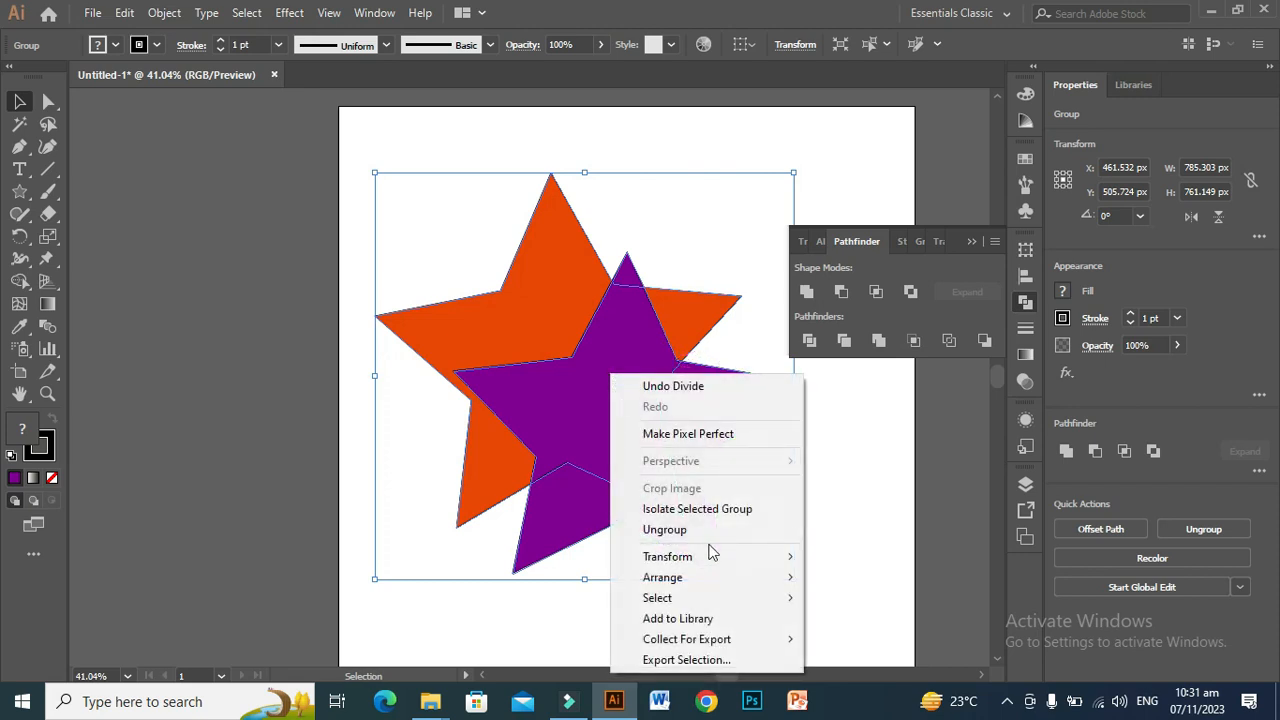
left_click(872, 505)
left_click_drag(586, 409, 561, 399)
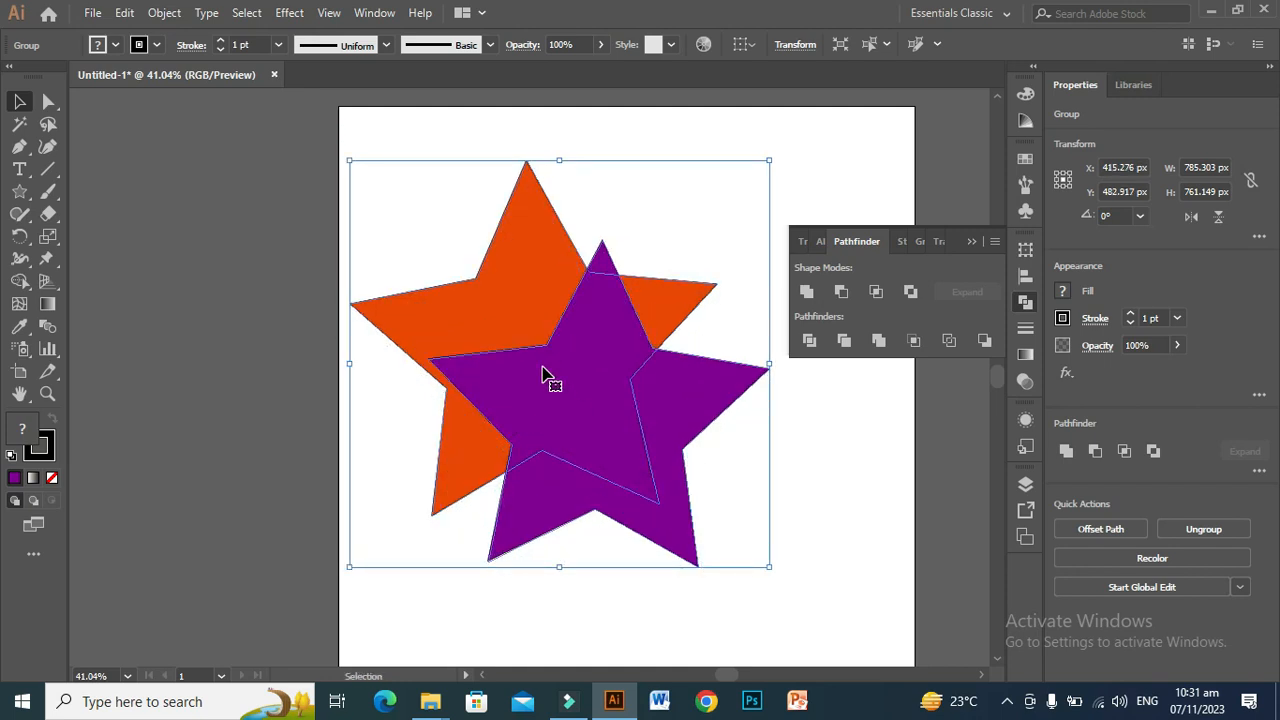
right_click(544, 375)
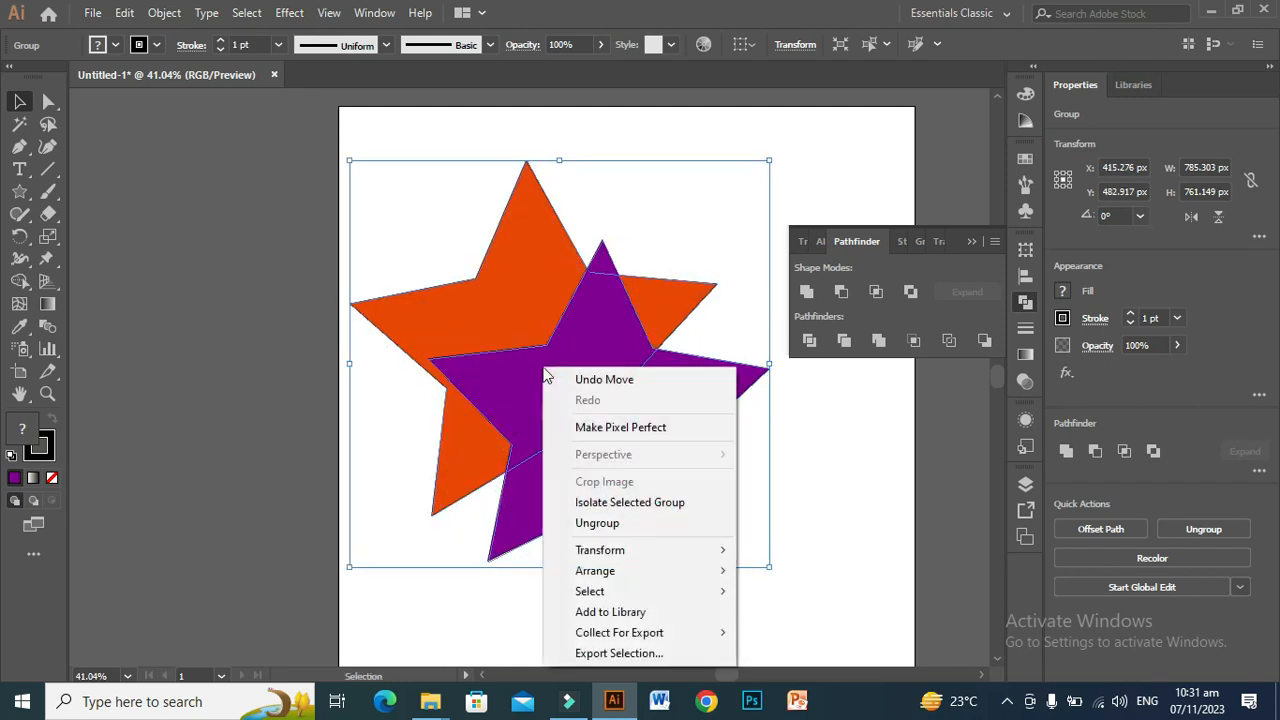
left_click(610, 524)
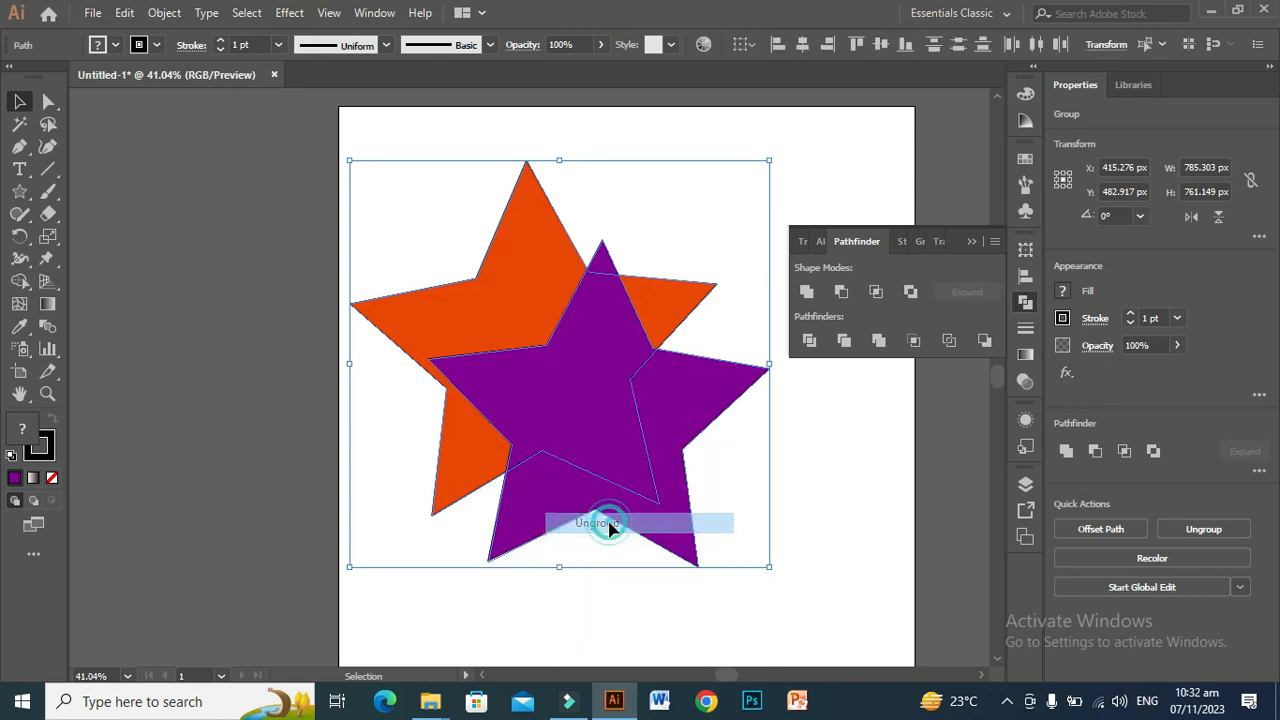
left_click(806, 518)
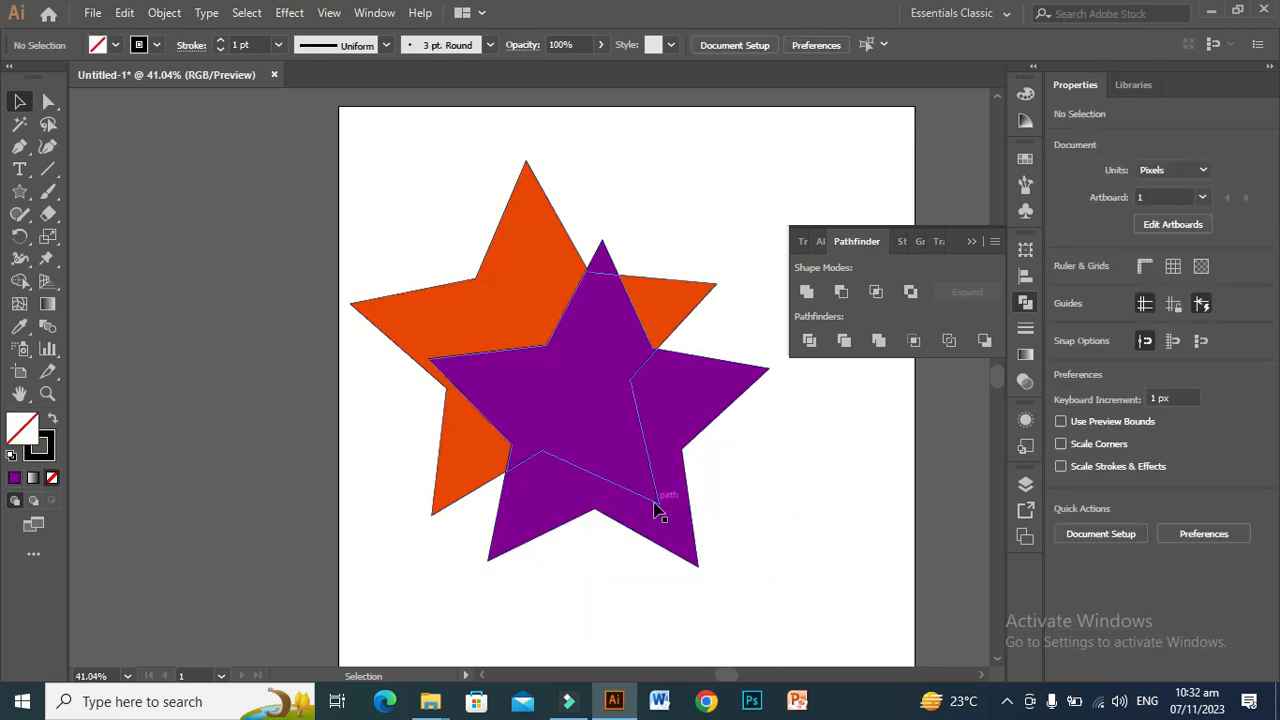
Step: Pull the divided star pieces apart, separating the purple outer arms, the central overlap, the large orange piece and the orange triangle
left_click_drag(700, 448, 832, 510)
left_click_drag(557, 394, 641, 228)
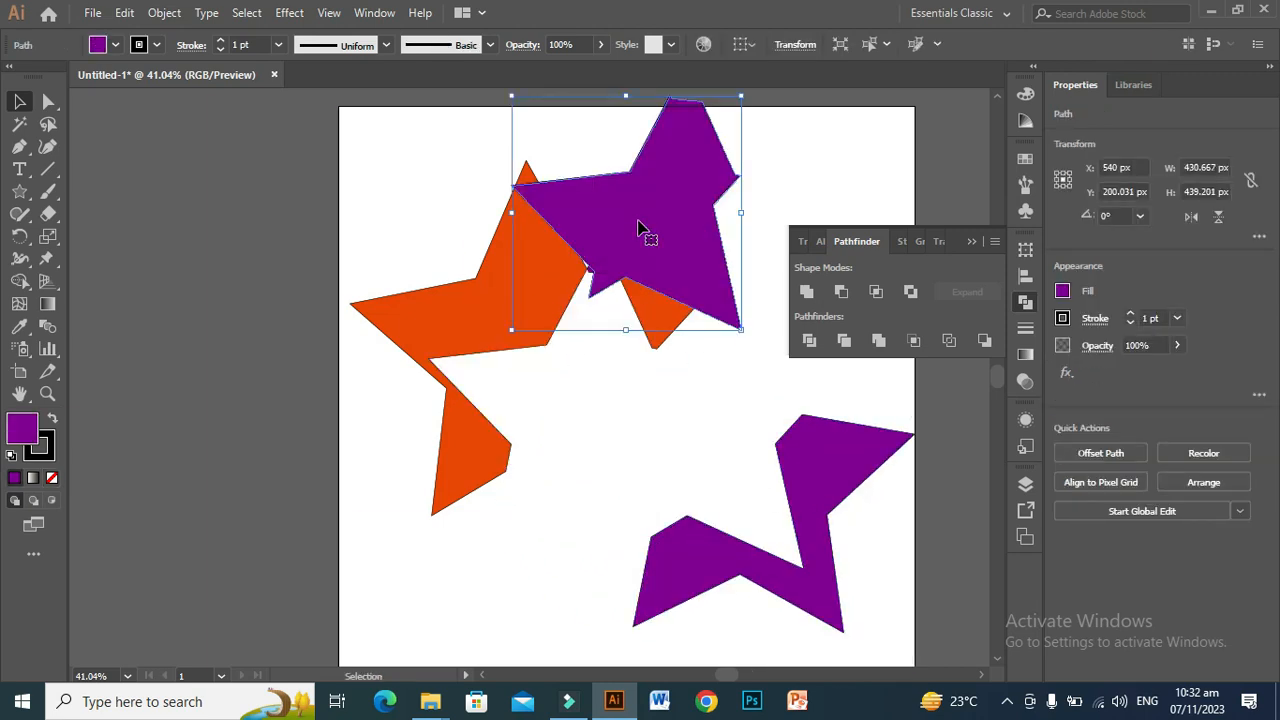
left_click_drag(431, 334, 289, 298)
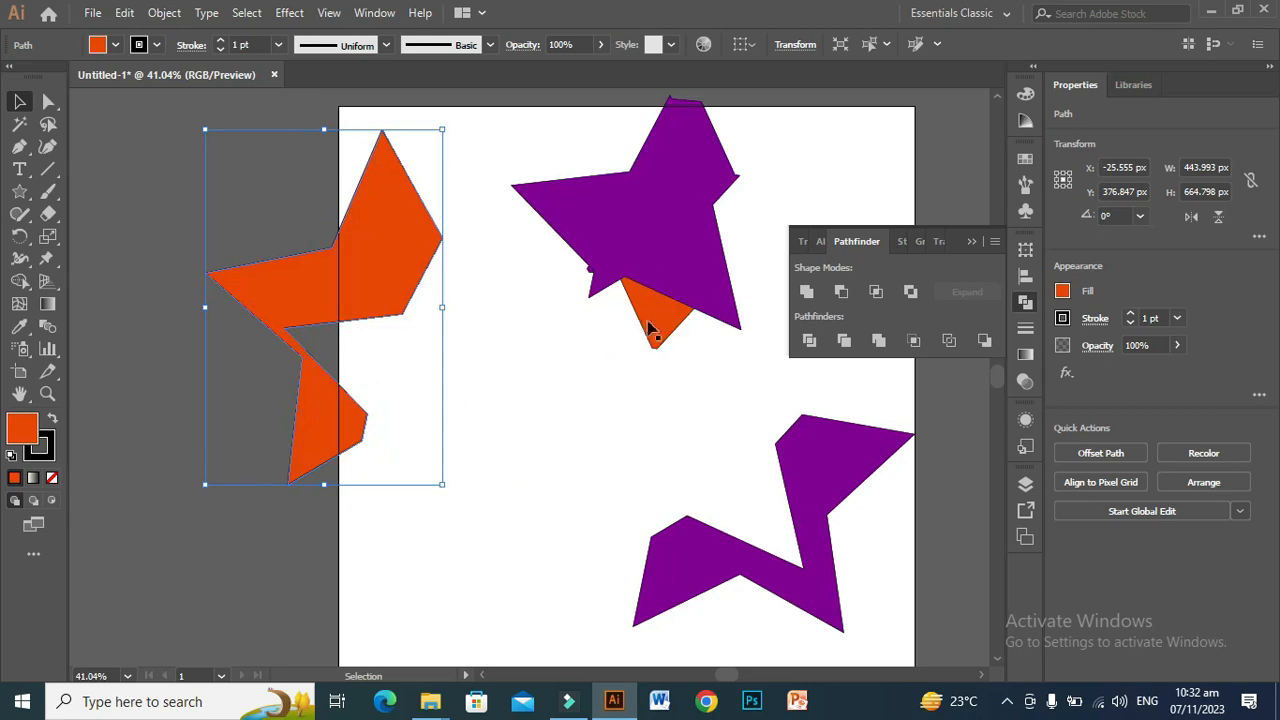
left_click_drag(667, 230, 551, 409)
left_click_drag(677, 293, 706, 250)
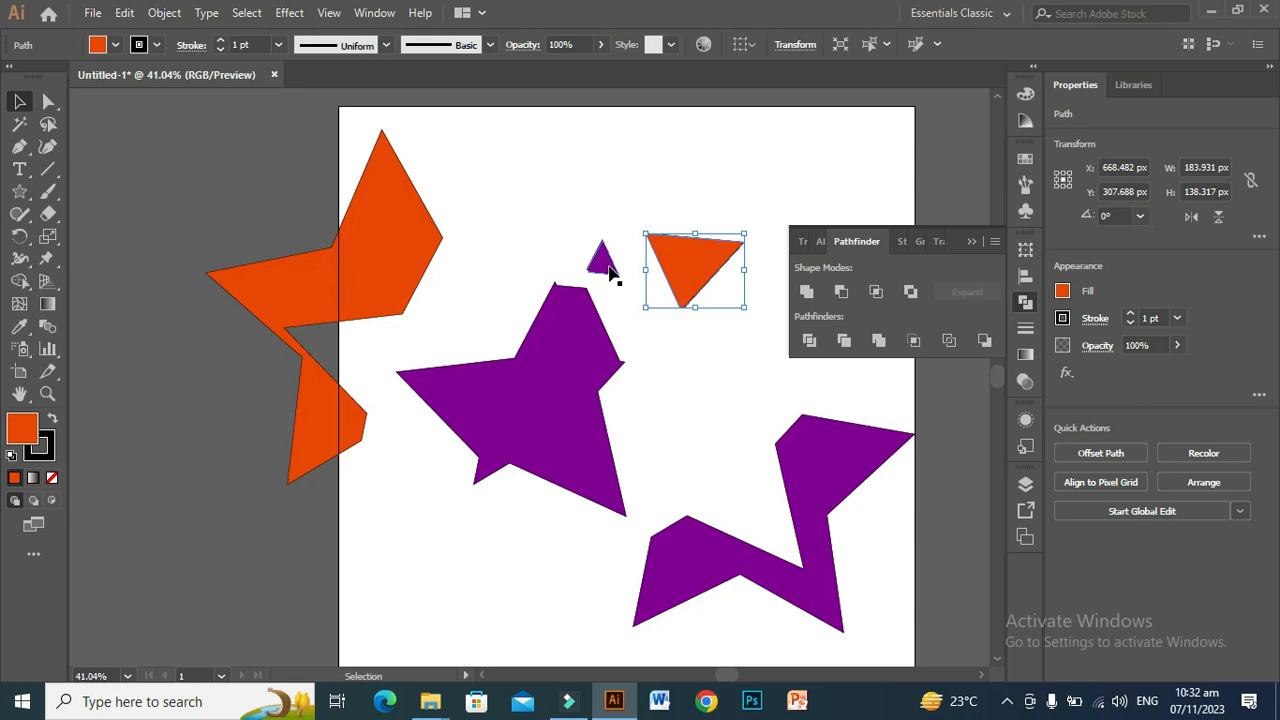
Step: Undo the piece moves, the ungrouping, the Divide operation and the repositioning, back to two whole stars over the artboard's upper-left corner
key("ctrl+z")
key("ctrl+z")
key("ctrl+z")
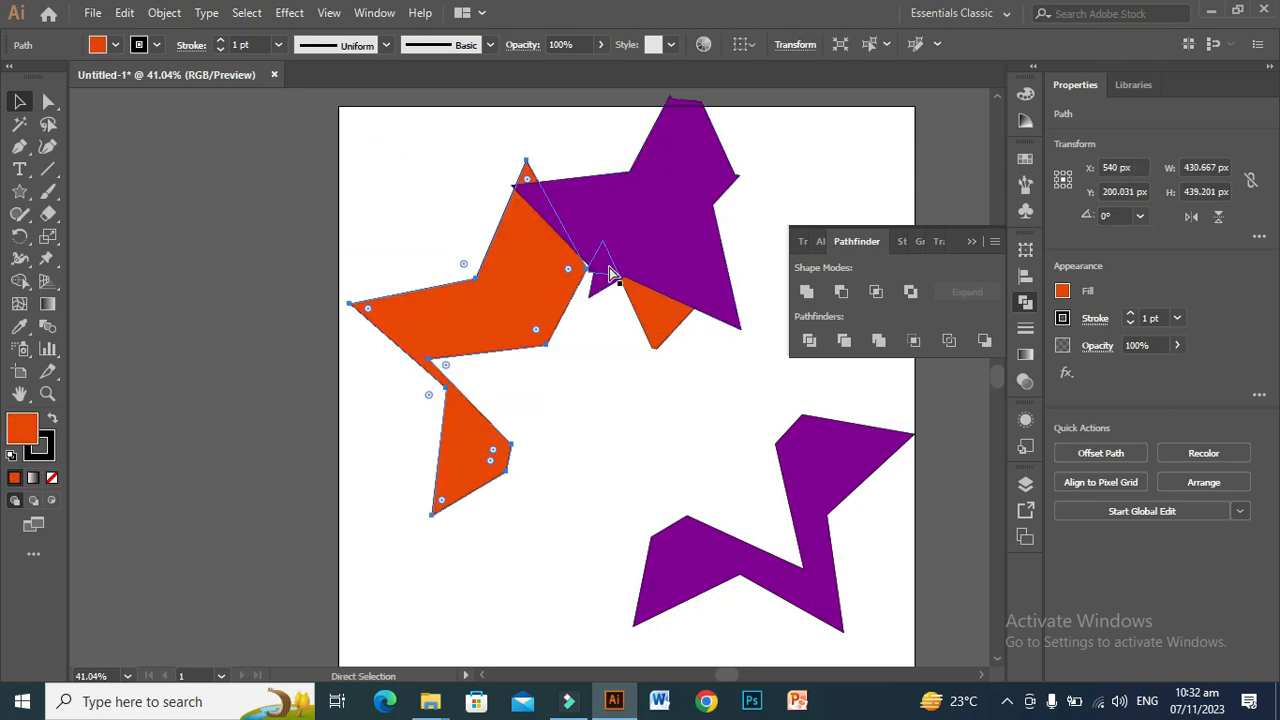
key("ctrl+z")
key("ctrl+z")
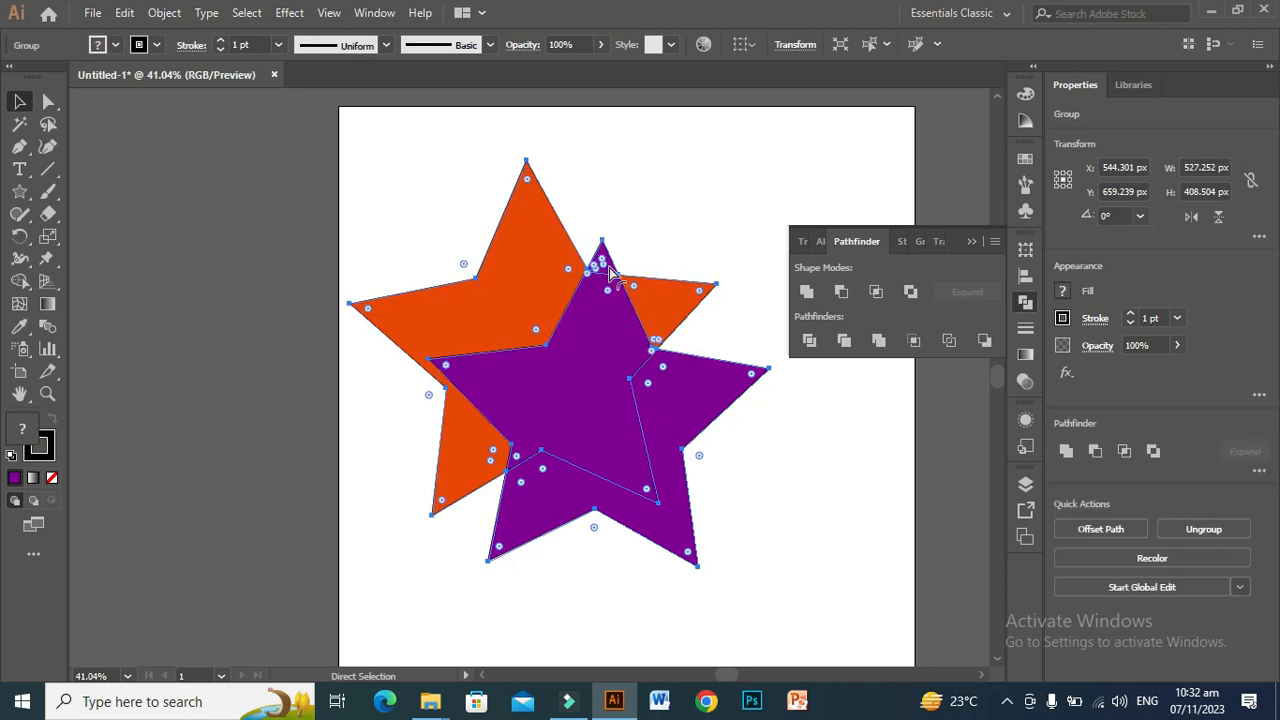
key("ctrl+z")
key("ctrl+z")
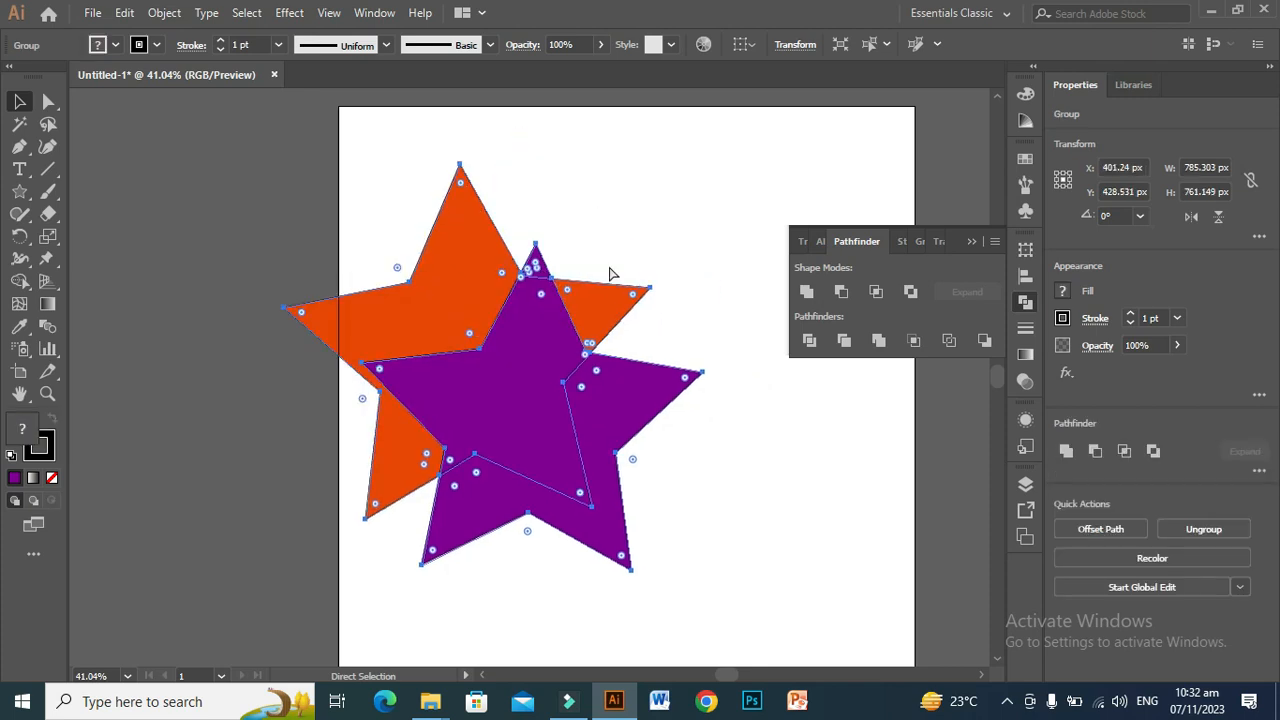
key("ctrl+z")
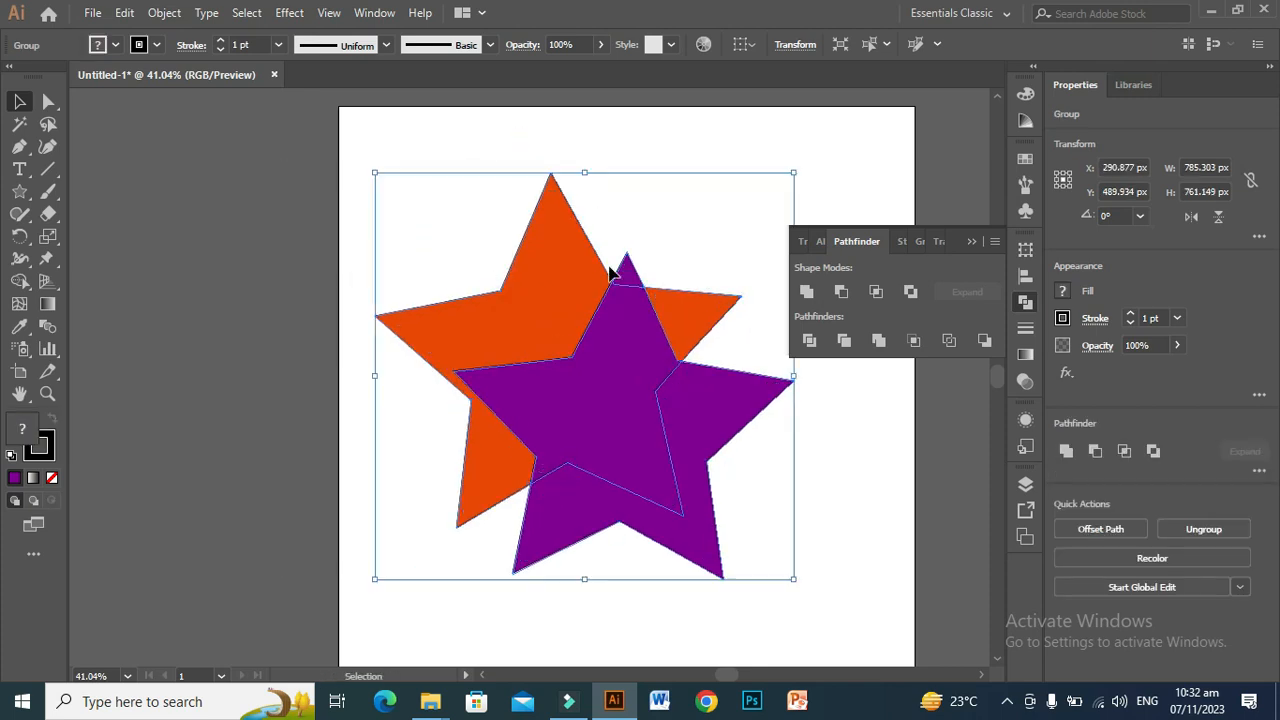
key("ctrl+z")
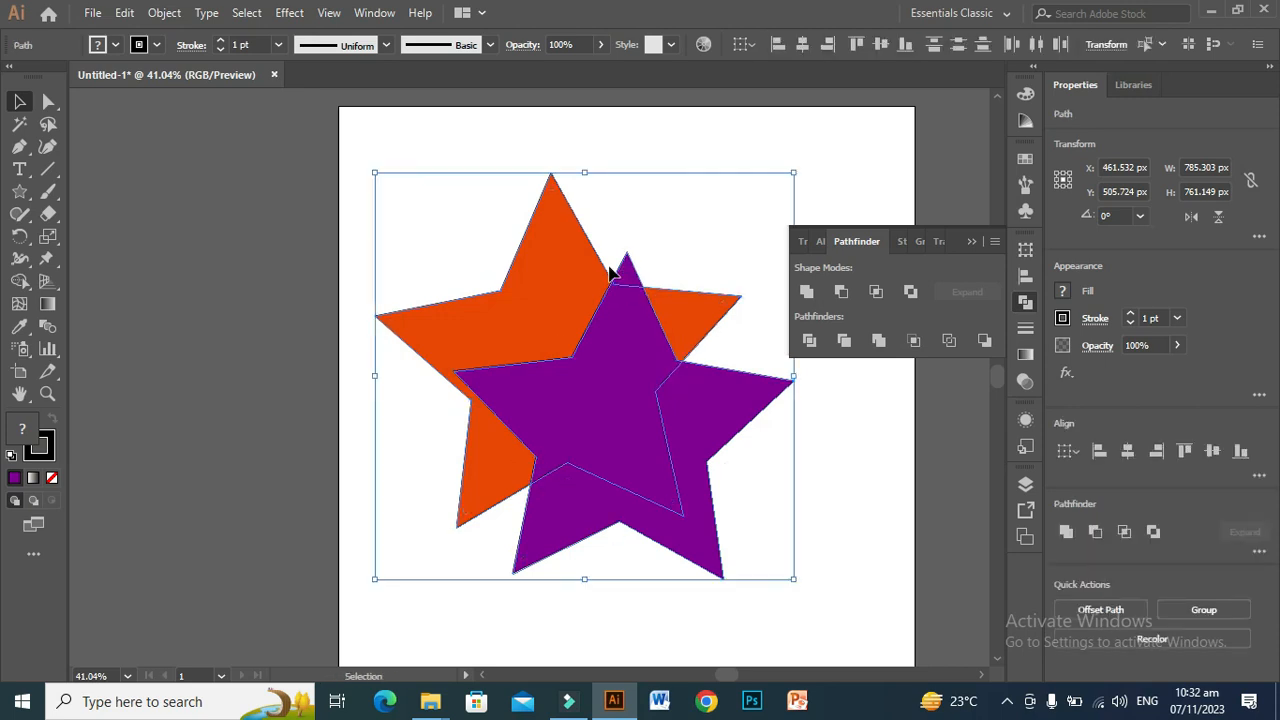
key("ctrl+z")
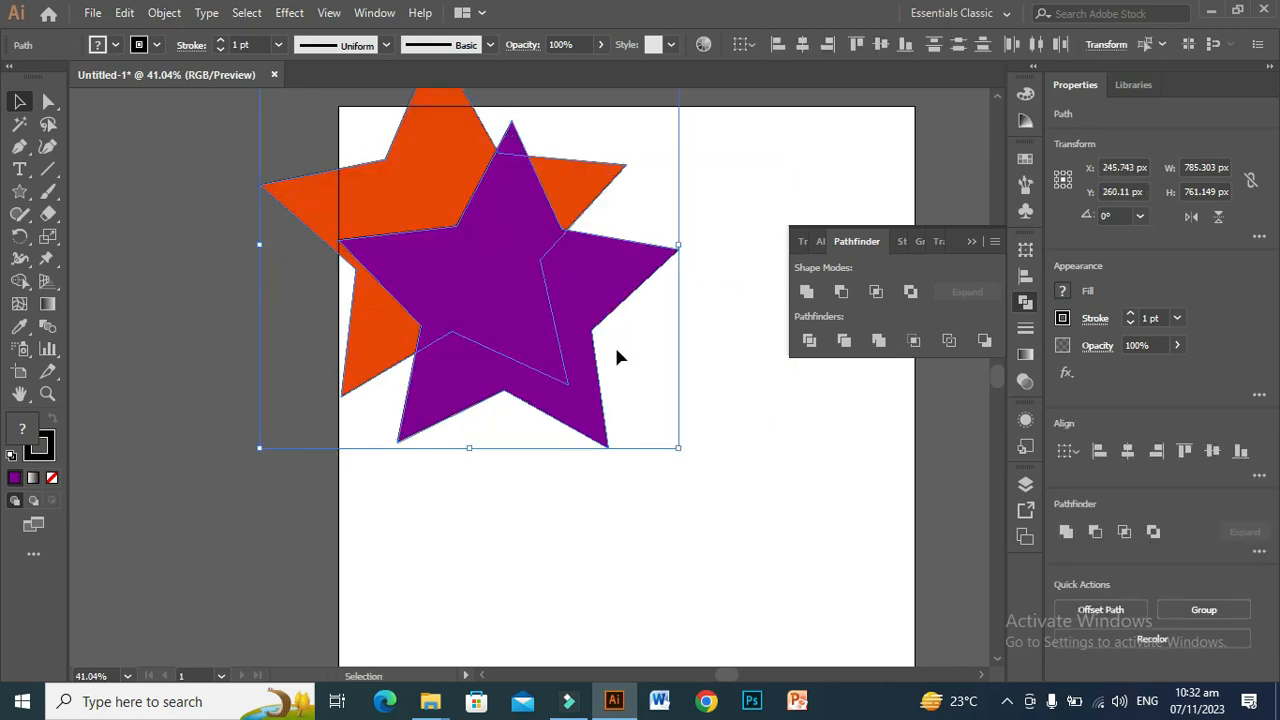
Step: Move both stars fully onto the artboard and apply the Trim pathfinder to them
left_click_drag(517, 278, 618, 396)
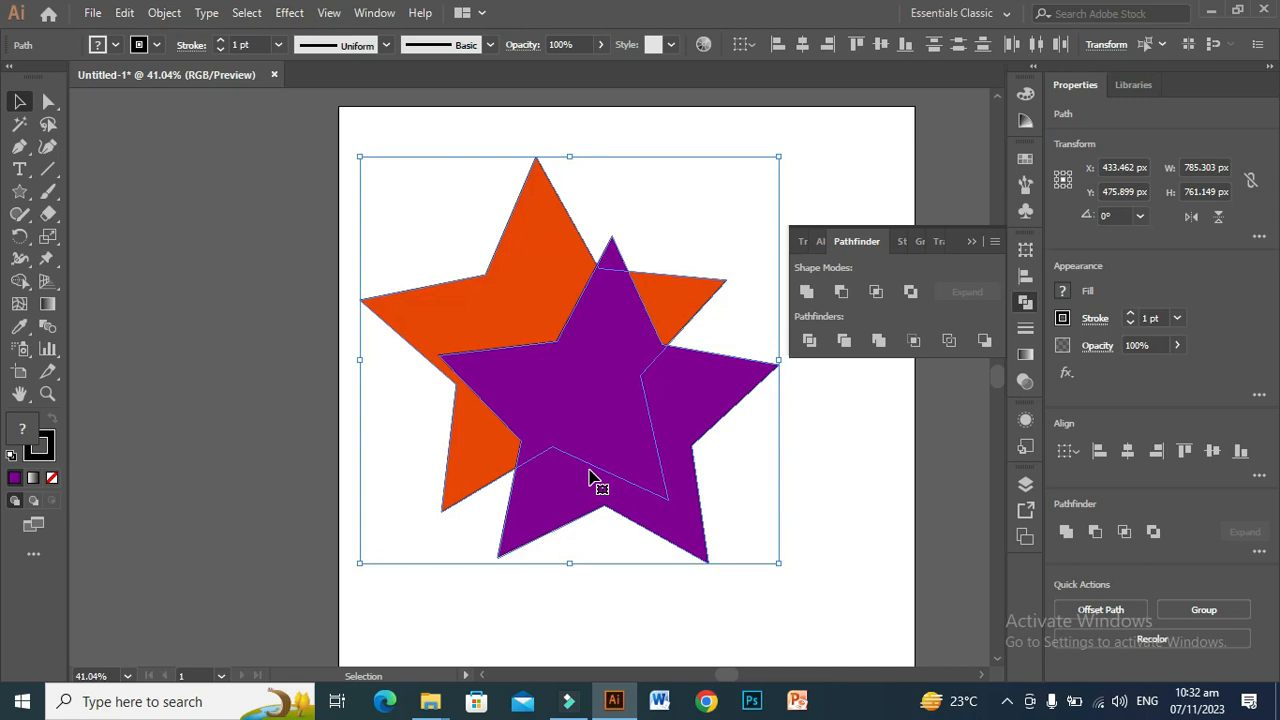
left_click(847, 341)
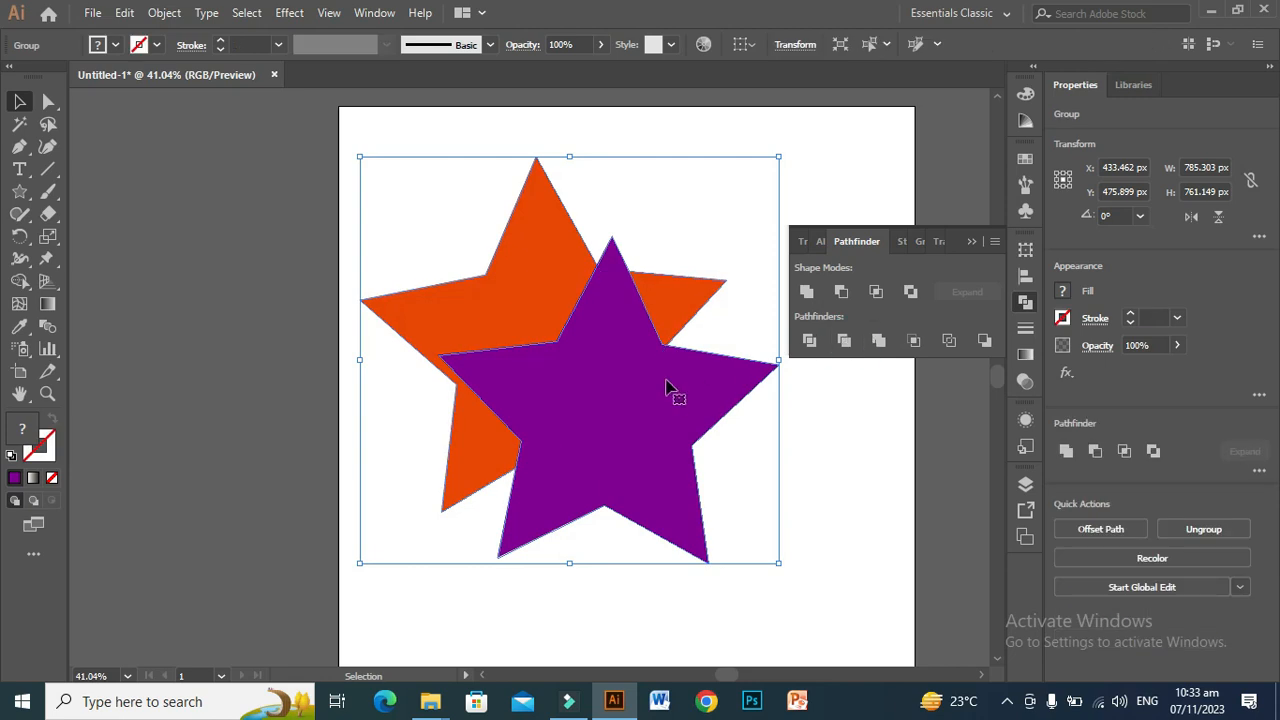
Step: Ungroup the trimmed stars and move the purple star down and to the right, off the orange pieces
right_click(533, 383)
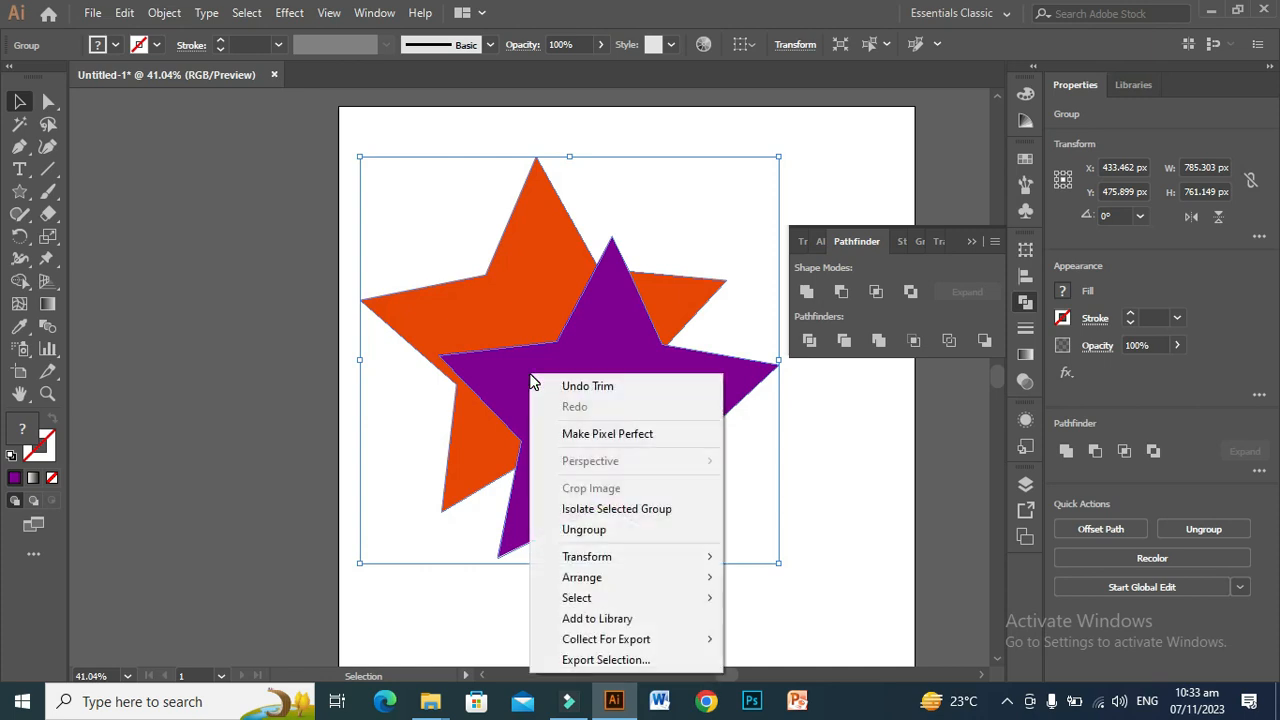
left_click(583, 530)
left_click(831, 503)
left_click_drag(614, 443, 708, 492)
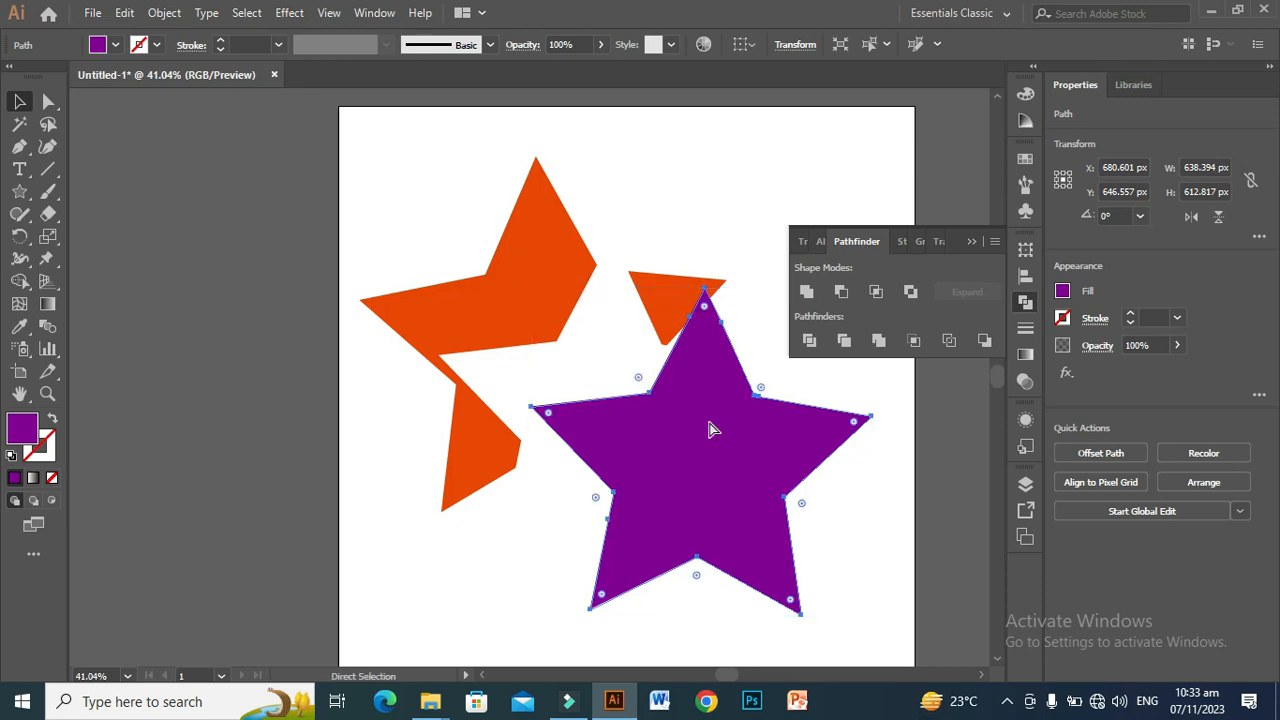
Step: Undo the purple star's move, the ungrouping and the Trim, back to two whole outlined stars
key("ctrl+z")
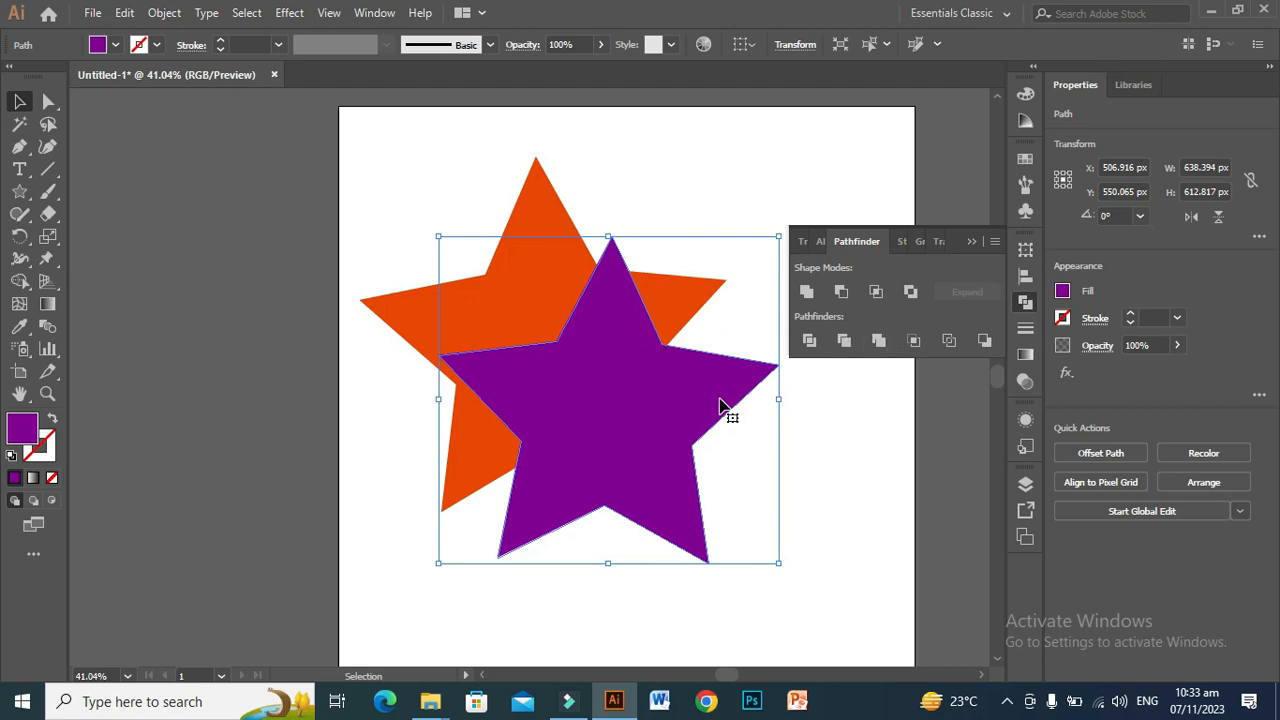
key("a")
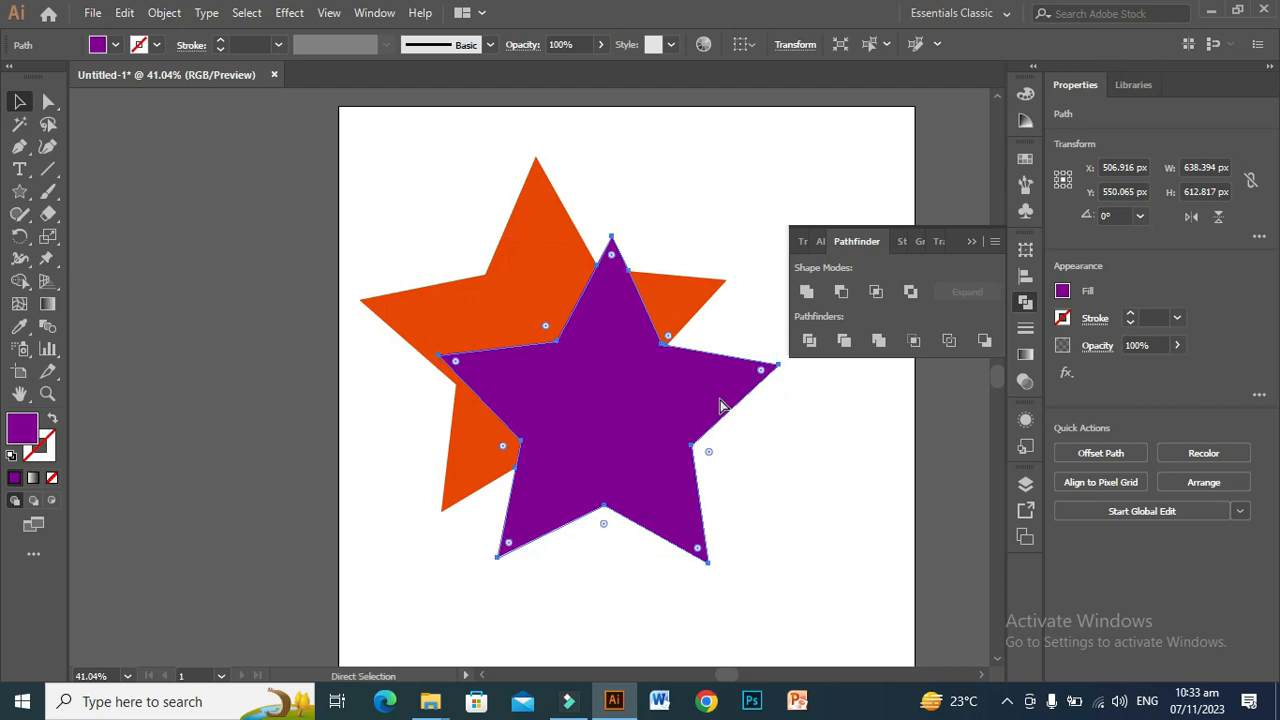
key("v")
key("a")
key("ctrl+a")
key("v")
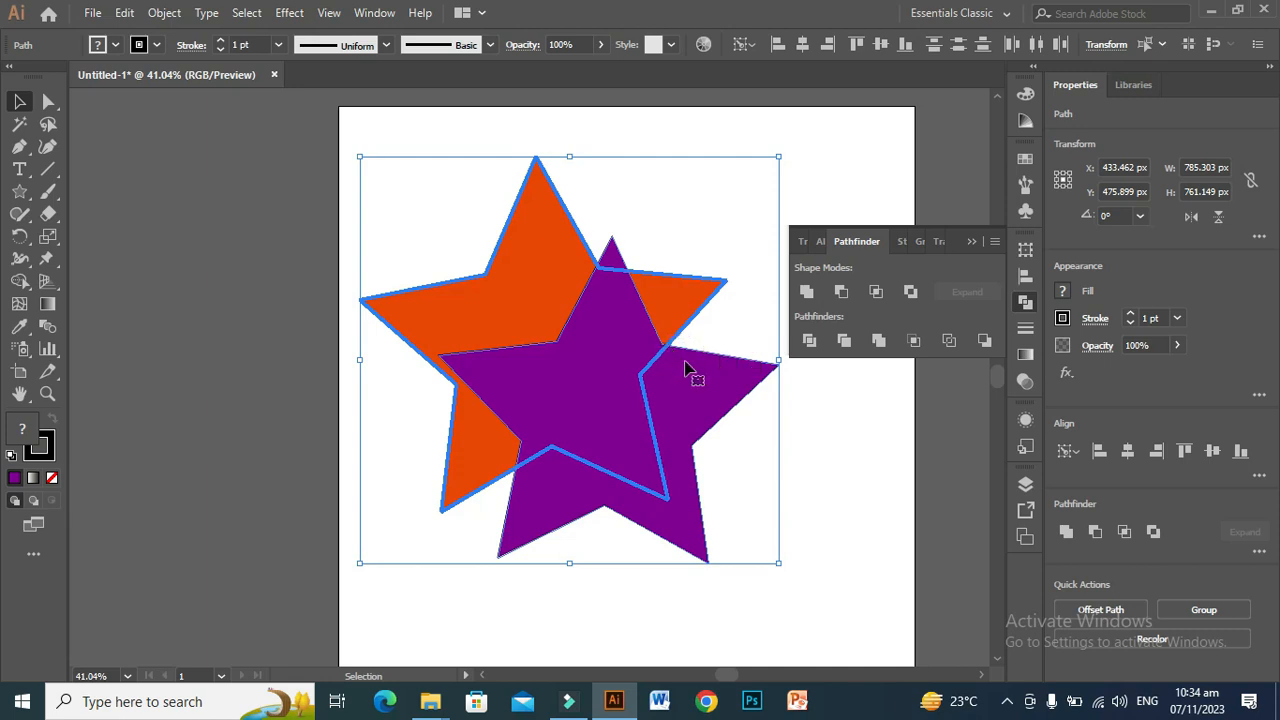
Step: Trim the two stars once more and pull the ungrouped purple star toward the artboard's lower-right corner
left_click(845, 341)
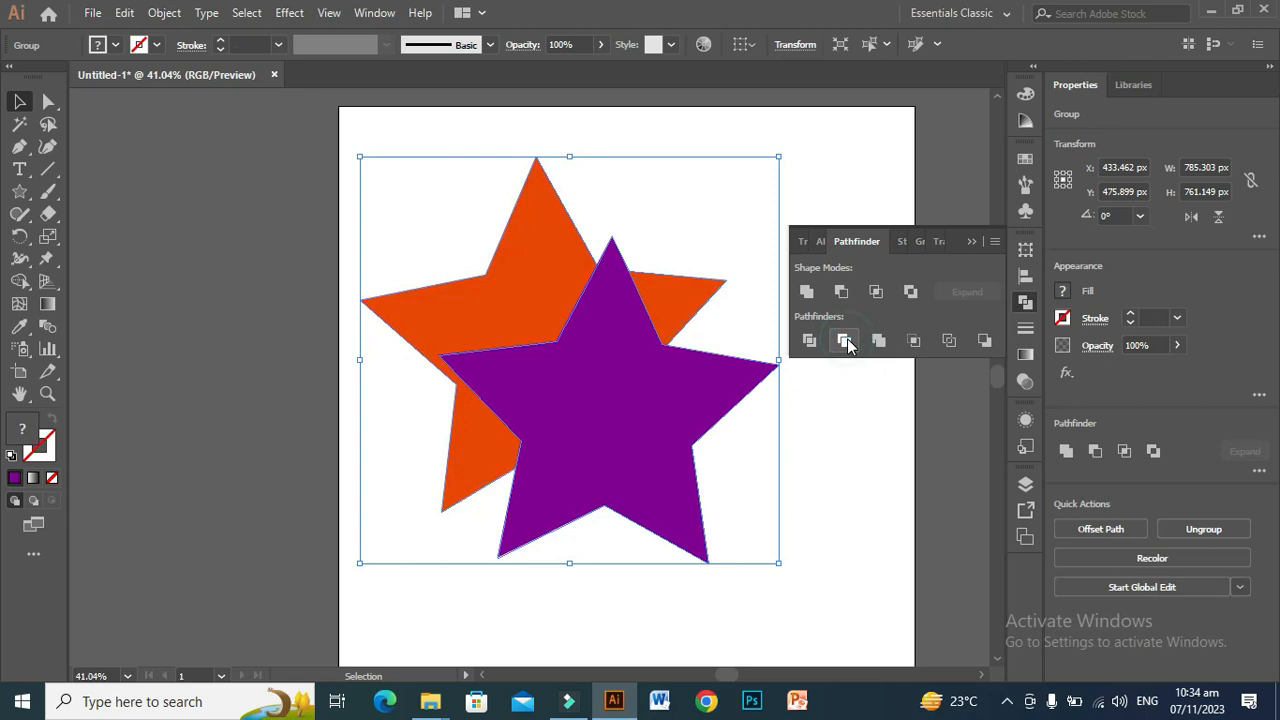
left_click(870, 467)
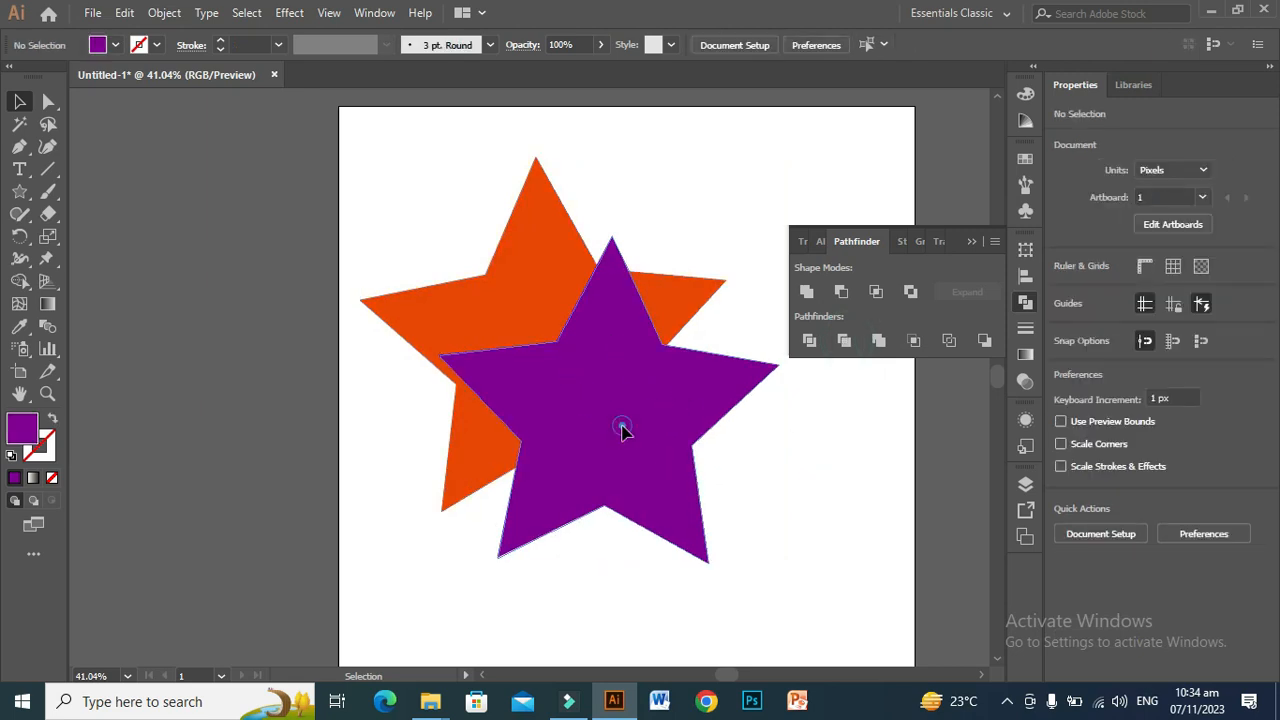
left_click(622, 428)
right_click(622, 432)
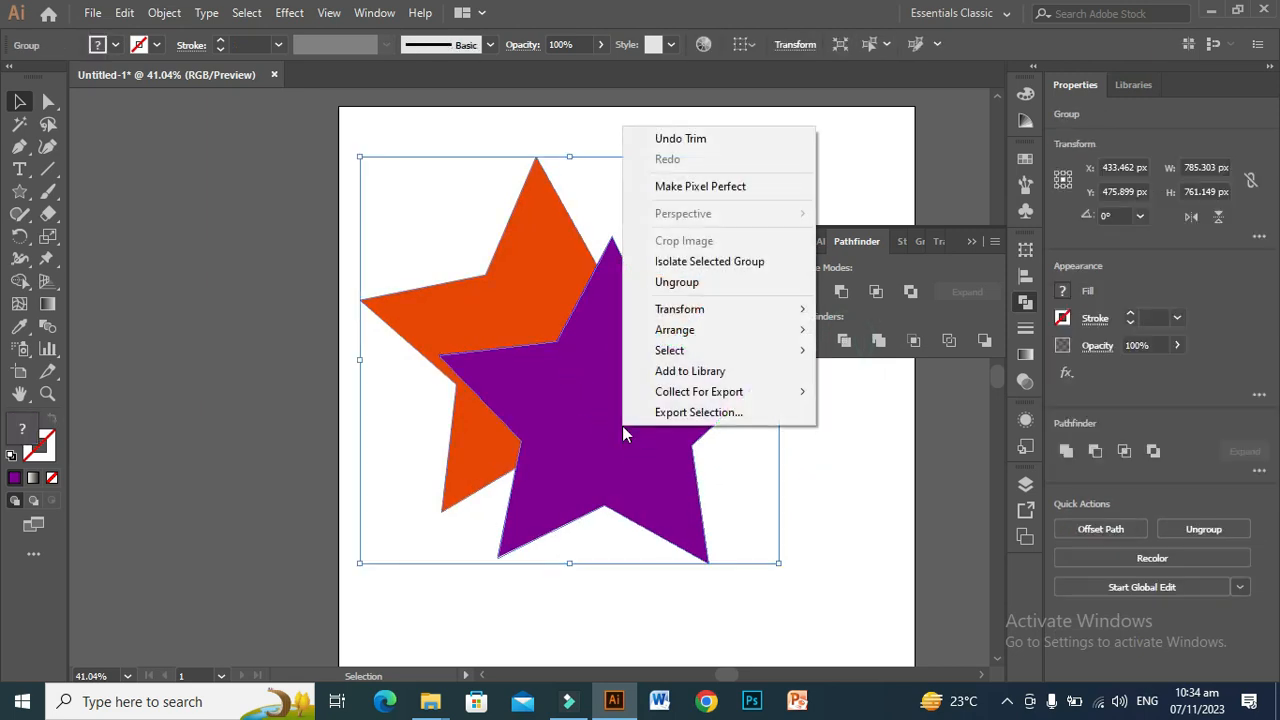
left_click(708, 286)
left_click(881, 463)
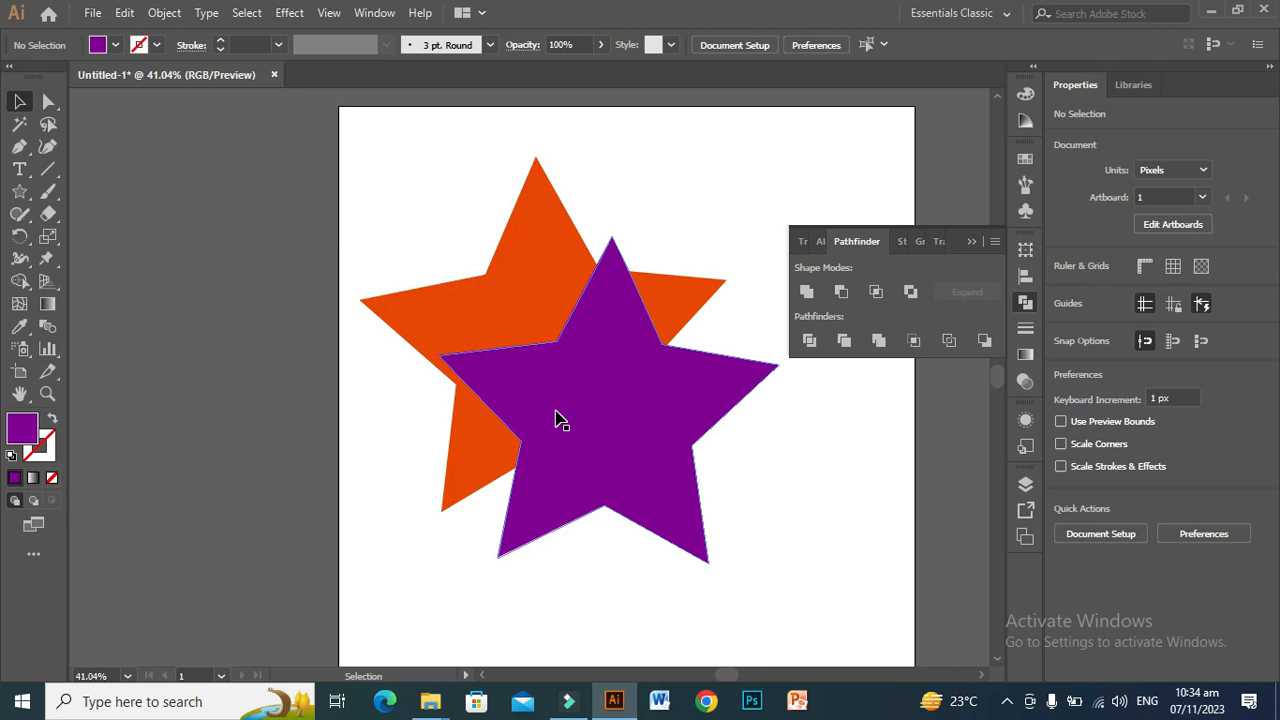
left_click_drag(558, 418, 724, 516)
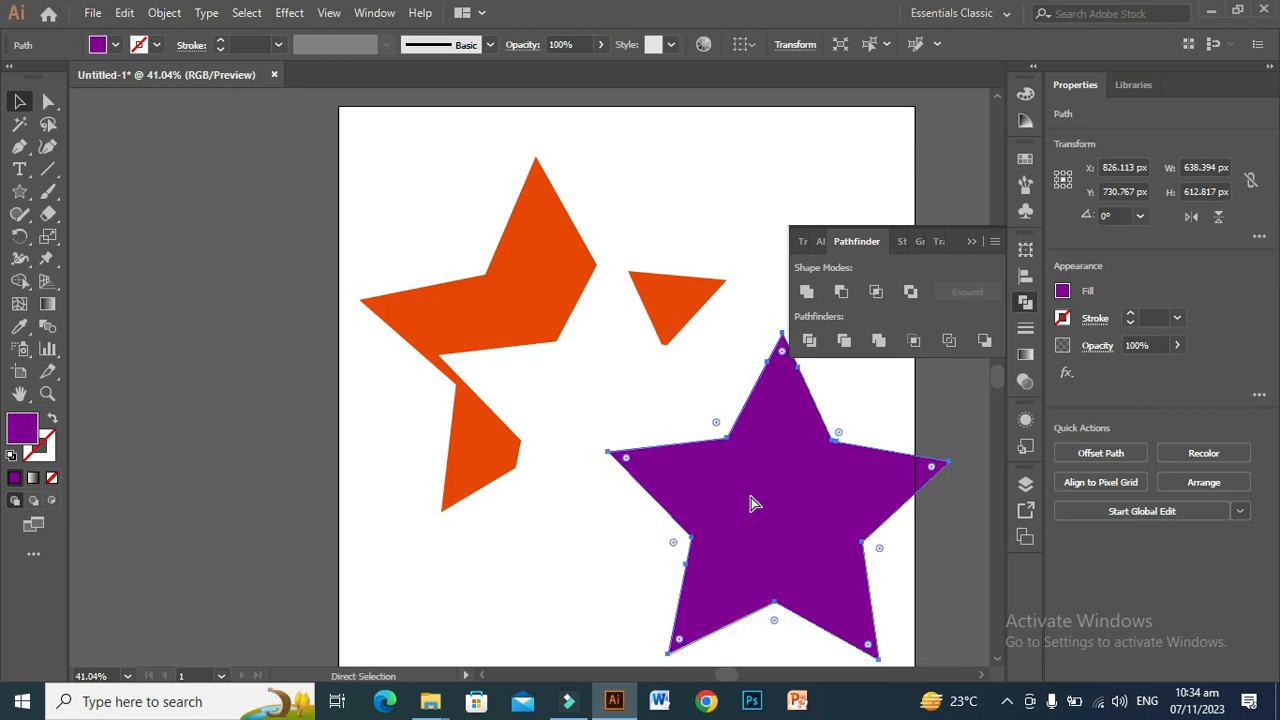
Step: Undo the second Trim demonstration and the stars' earlier repositioning on the artboard
key("ctrl+z")
key("ctrl+a")
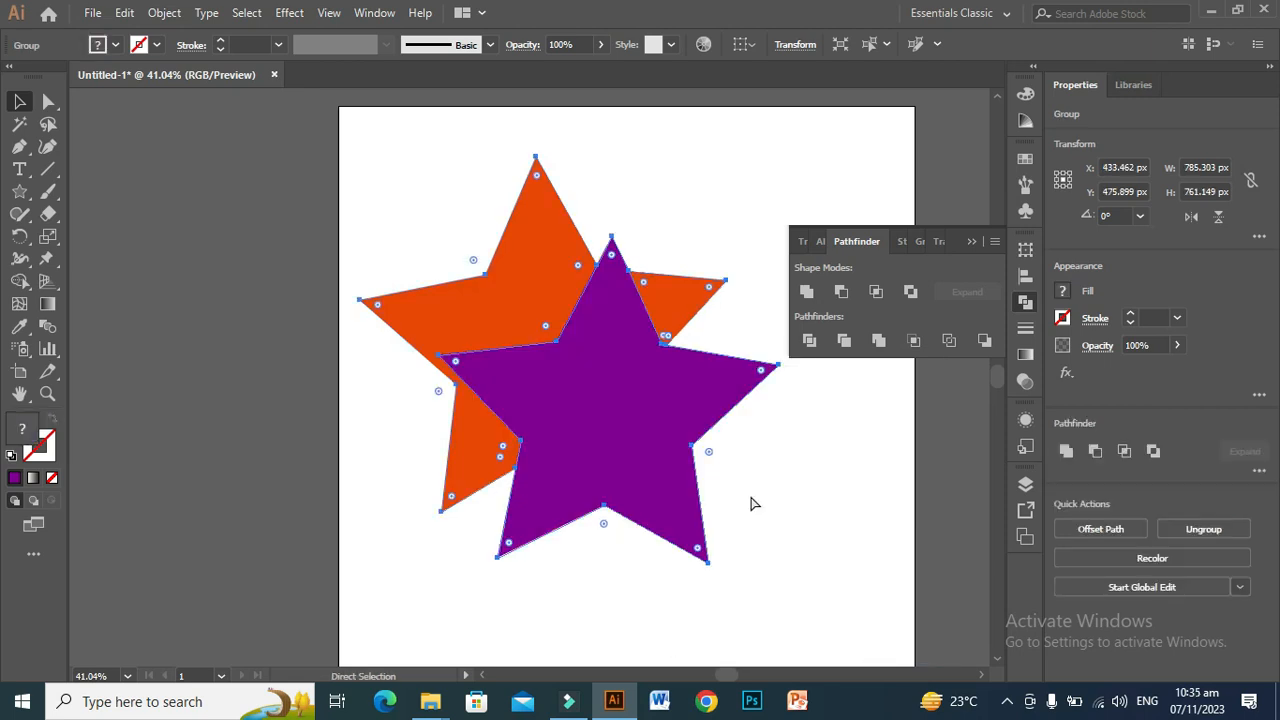
key("ctrl+shift+g")
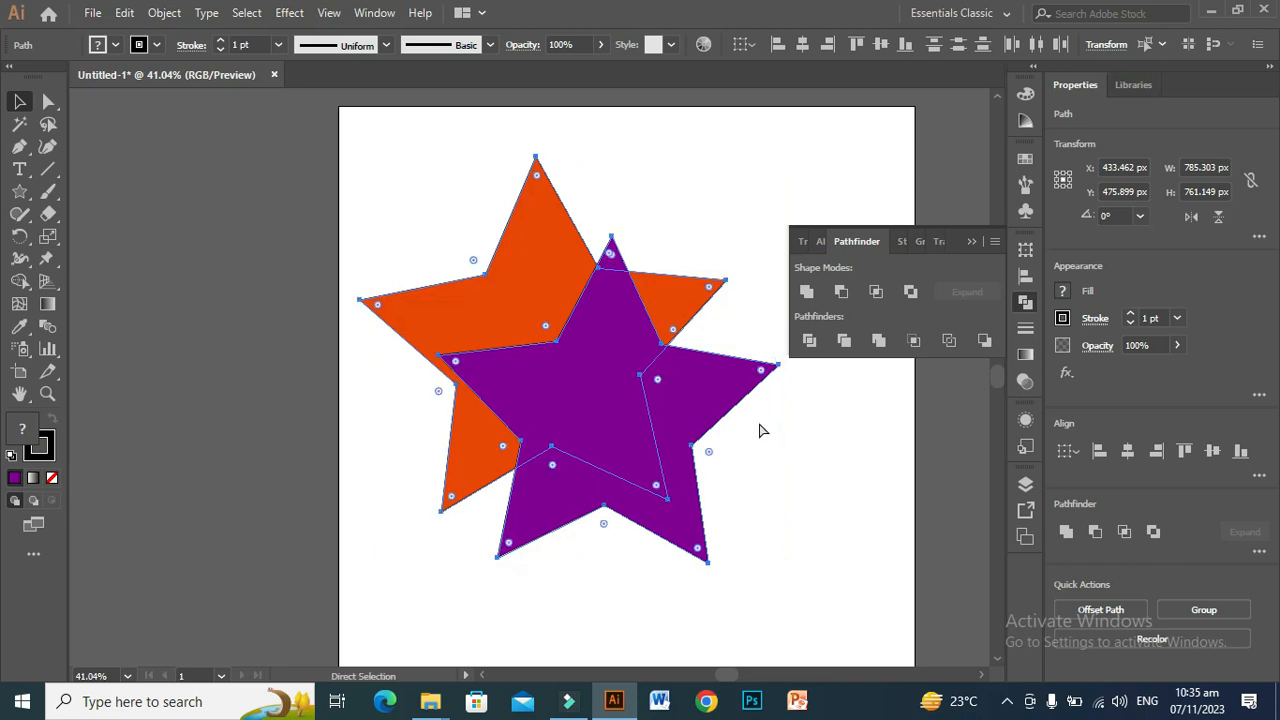
key("ctrl+z")
Step: Reposition both stars fully on the artboard and apply the Merge pathfinder to them
left_click_drag(500, 322, 609, 446)
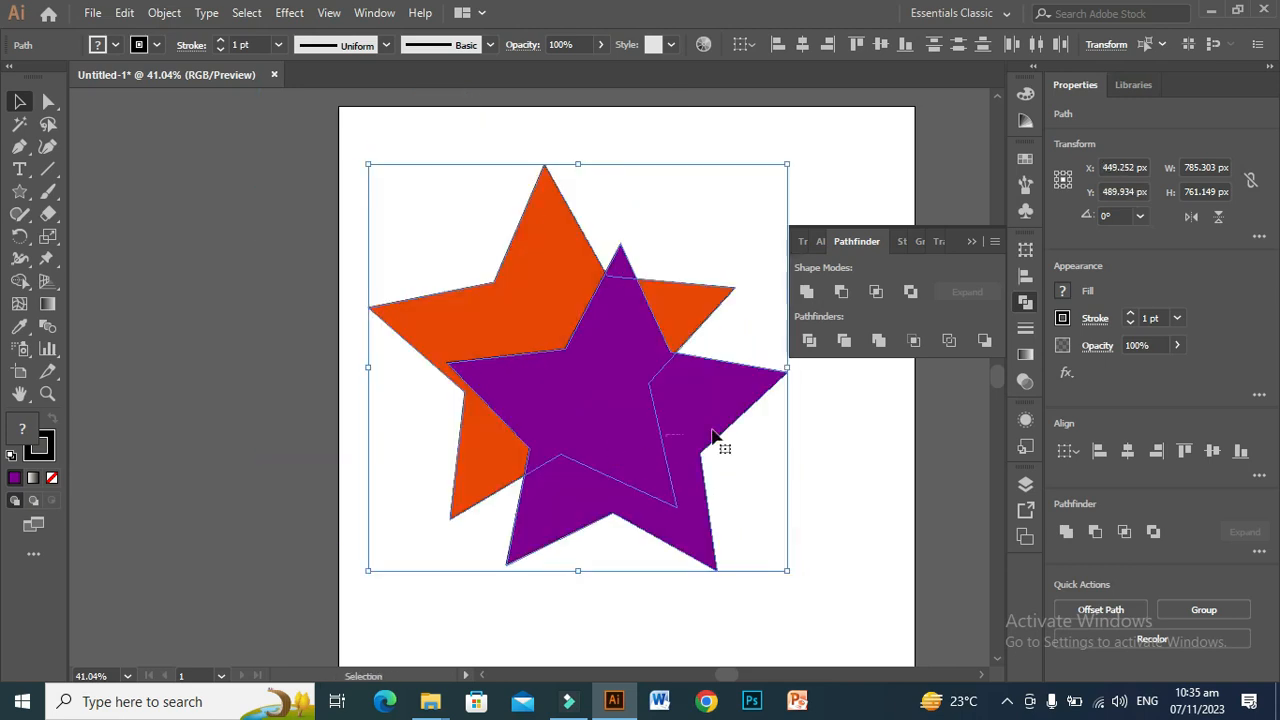
left_click(878, 343)
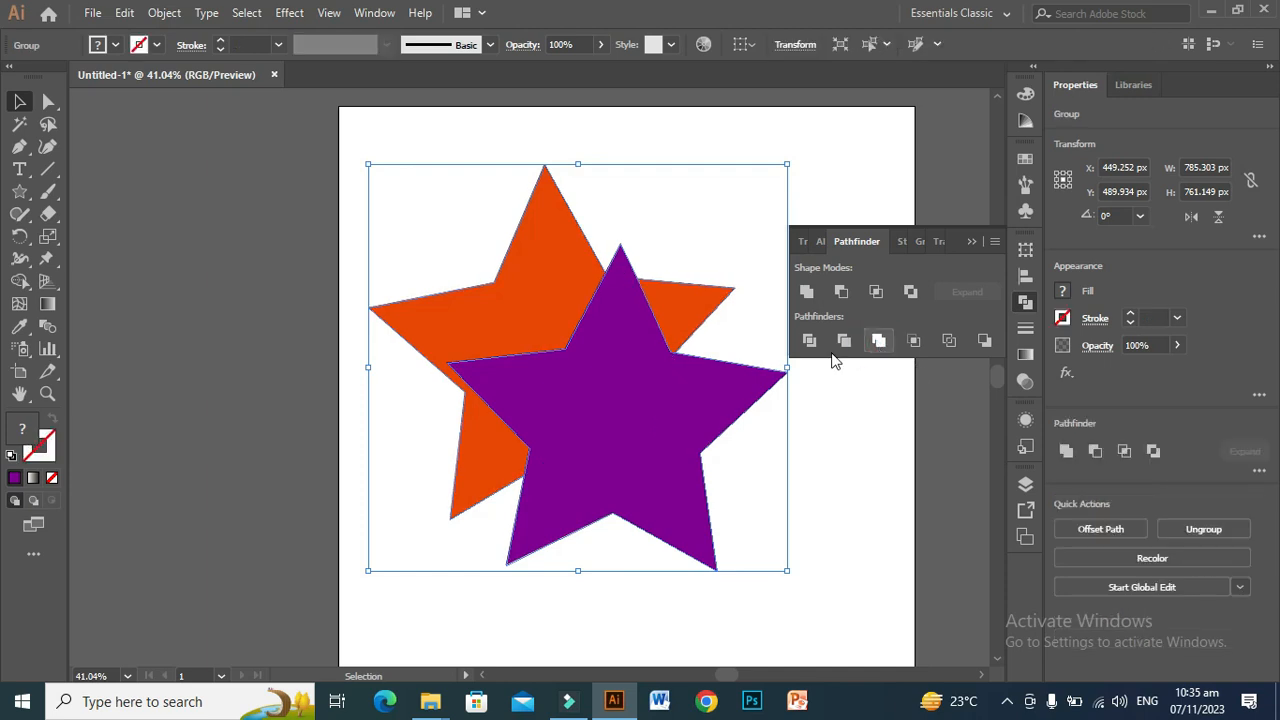
Step: Ungroup the merged stars and move the purple star down and to the right, away from the orange pieces
right_click(531, 371)
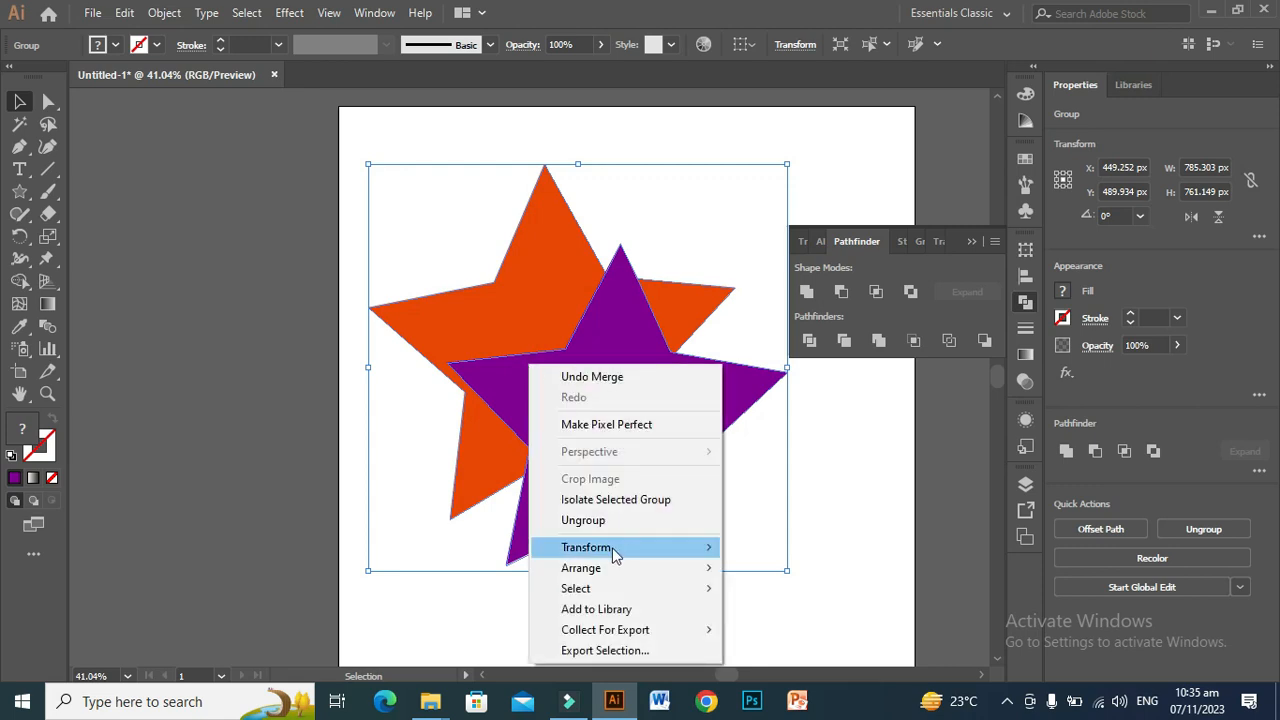
left_click(594, 521)
left_click(838, 543)
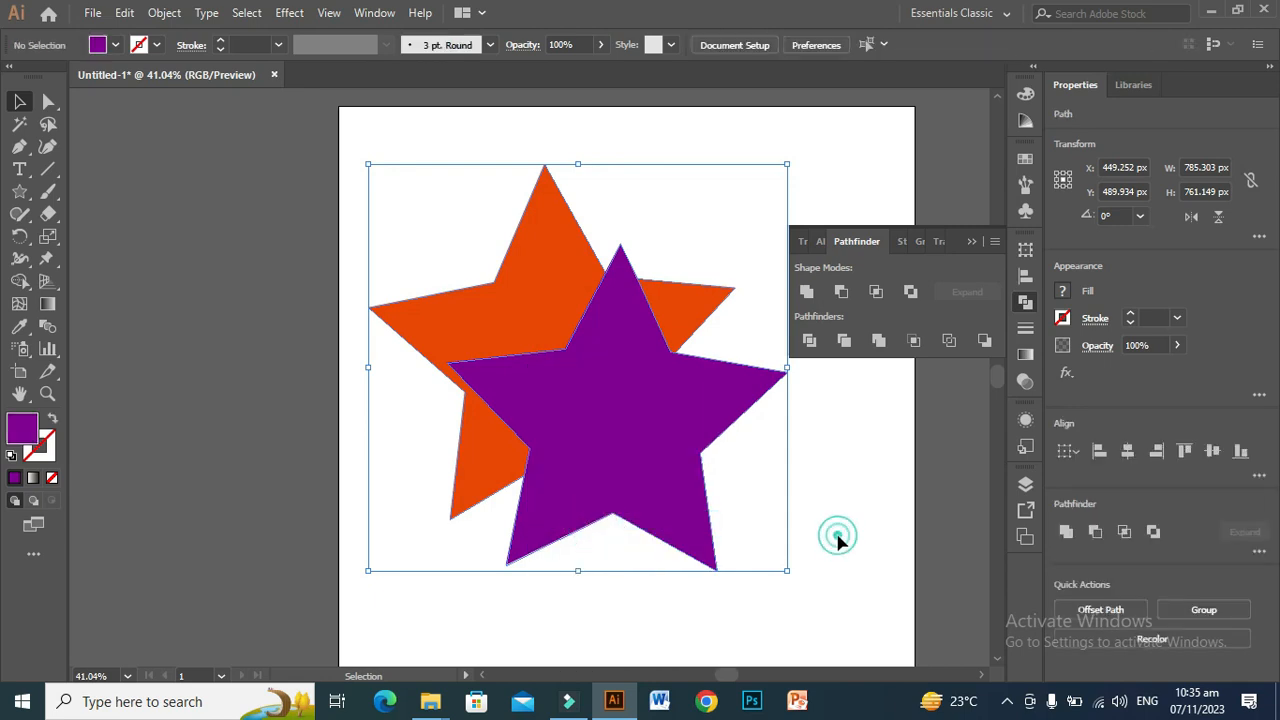
left_click_drag(655, 451, 780, 560)
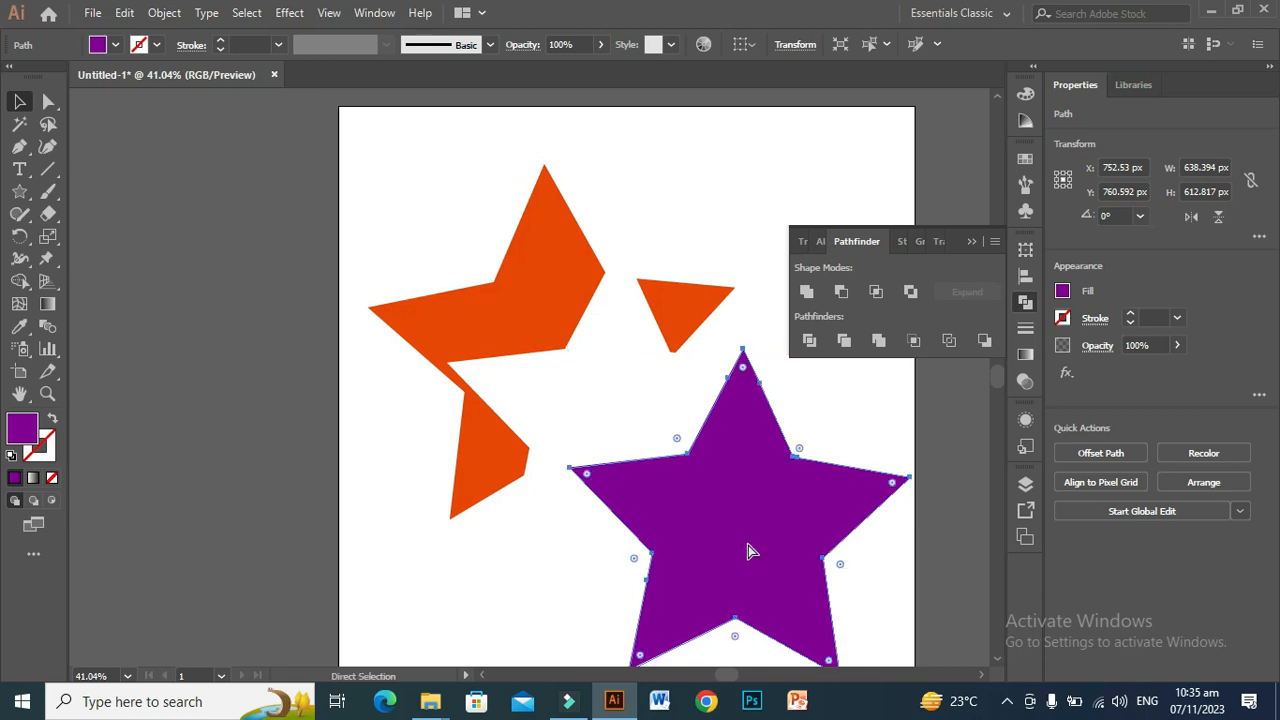
Step: Undo the purple star's move, the ungrouping and the Merge, and deselect both stars
key("ctrl+z")
key("ctrl+a")
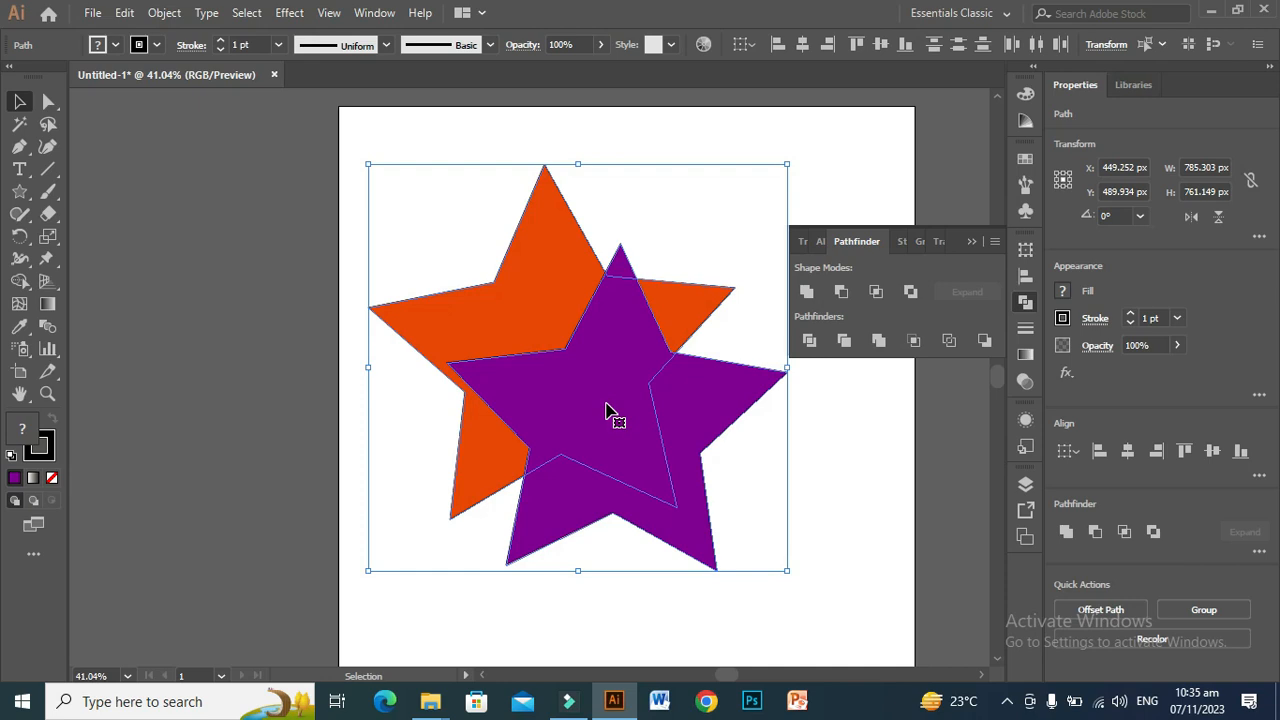
left_click(845, 501)
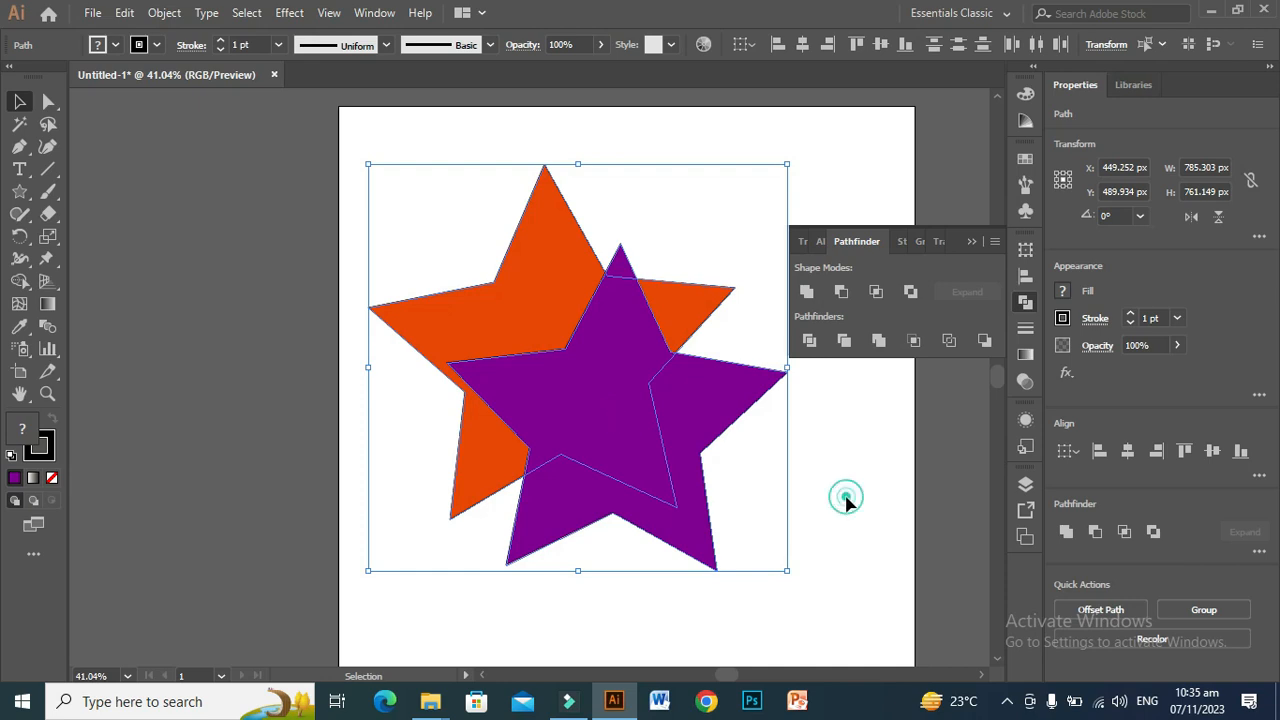
Step: Recolor the purple star with the orange star's fill using the Eyedropper and deselect it
left_click(625, 463)
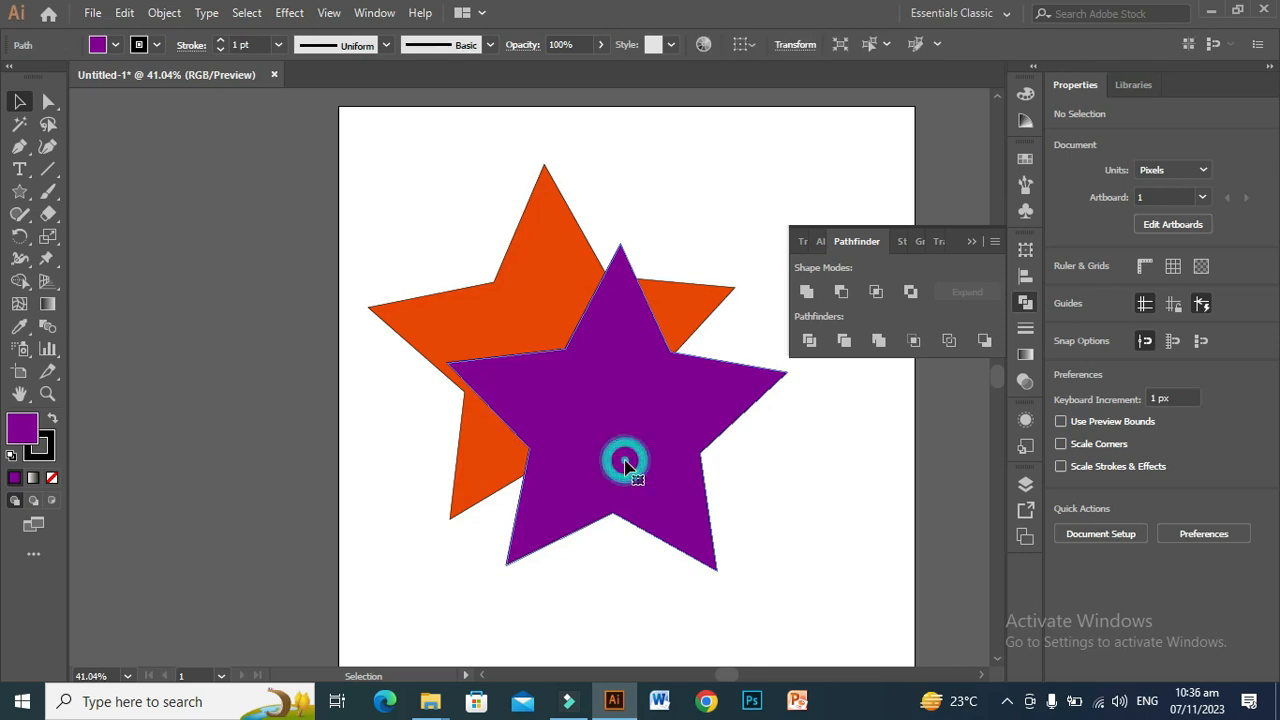
left_click(19, 330)
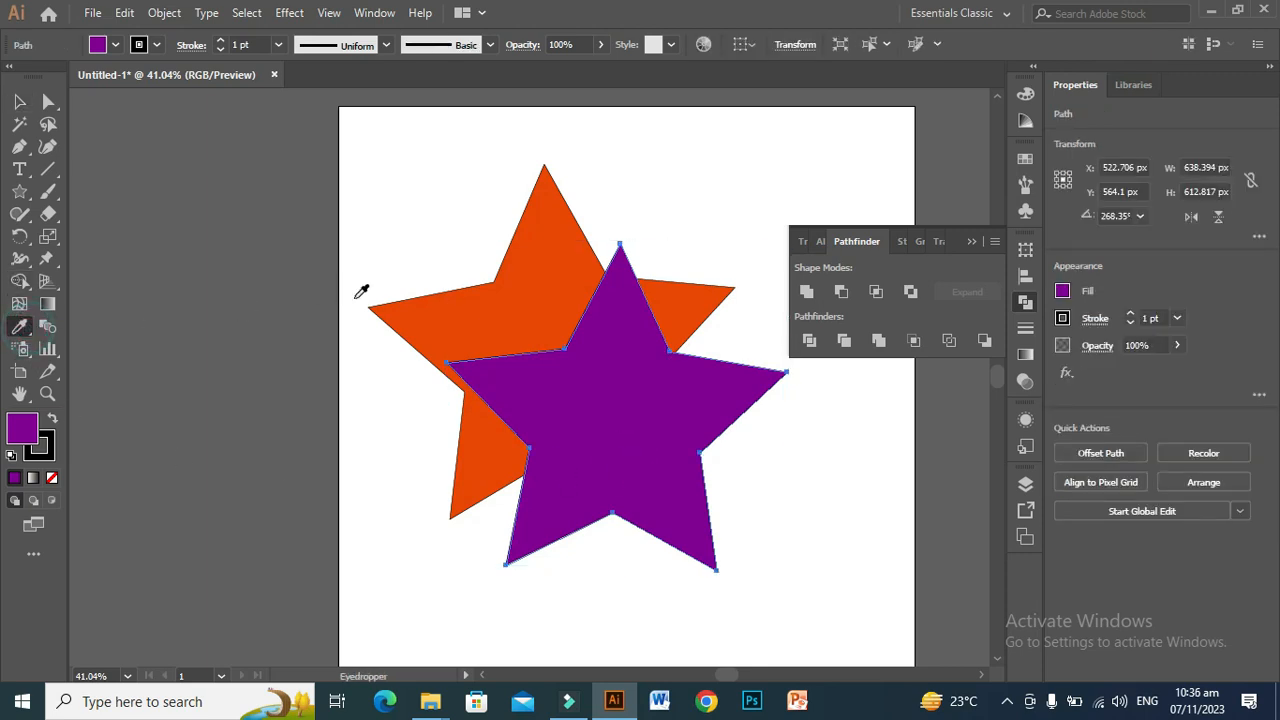
left_click(420, 306)
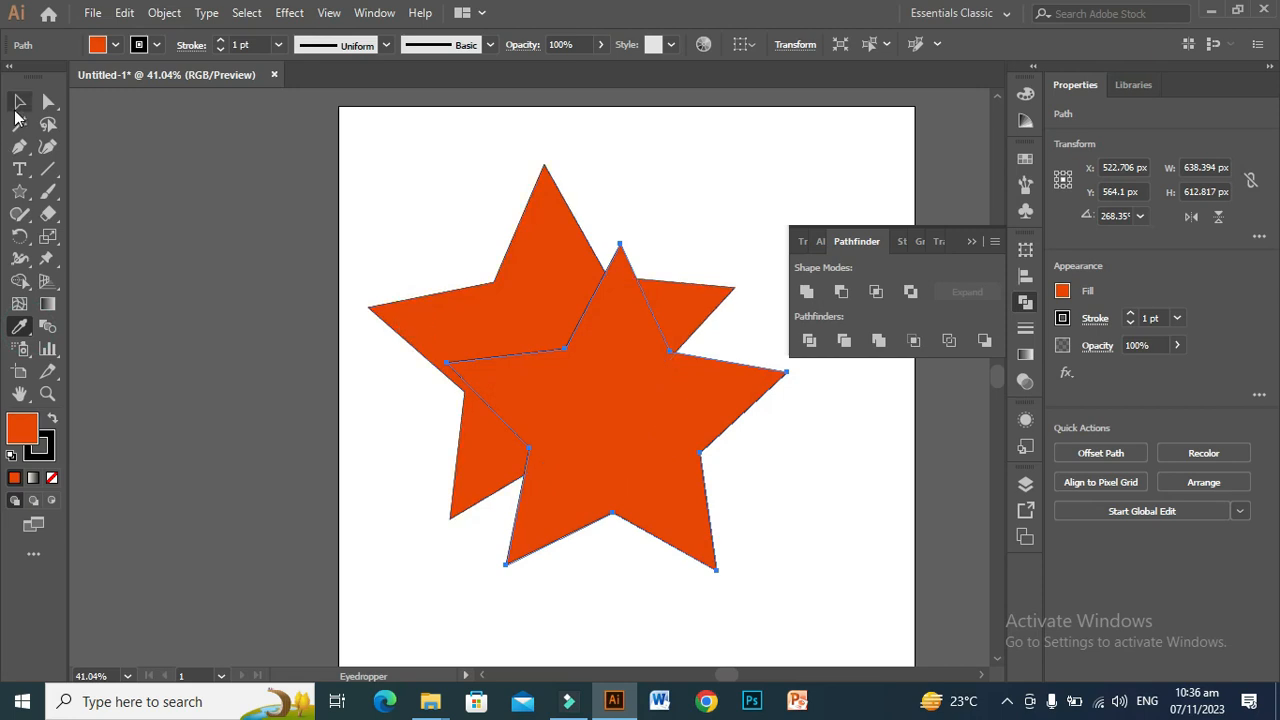
left_click(19, 101)
left_click(228, 296)
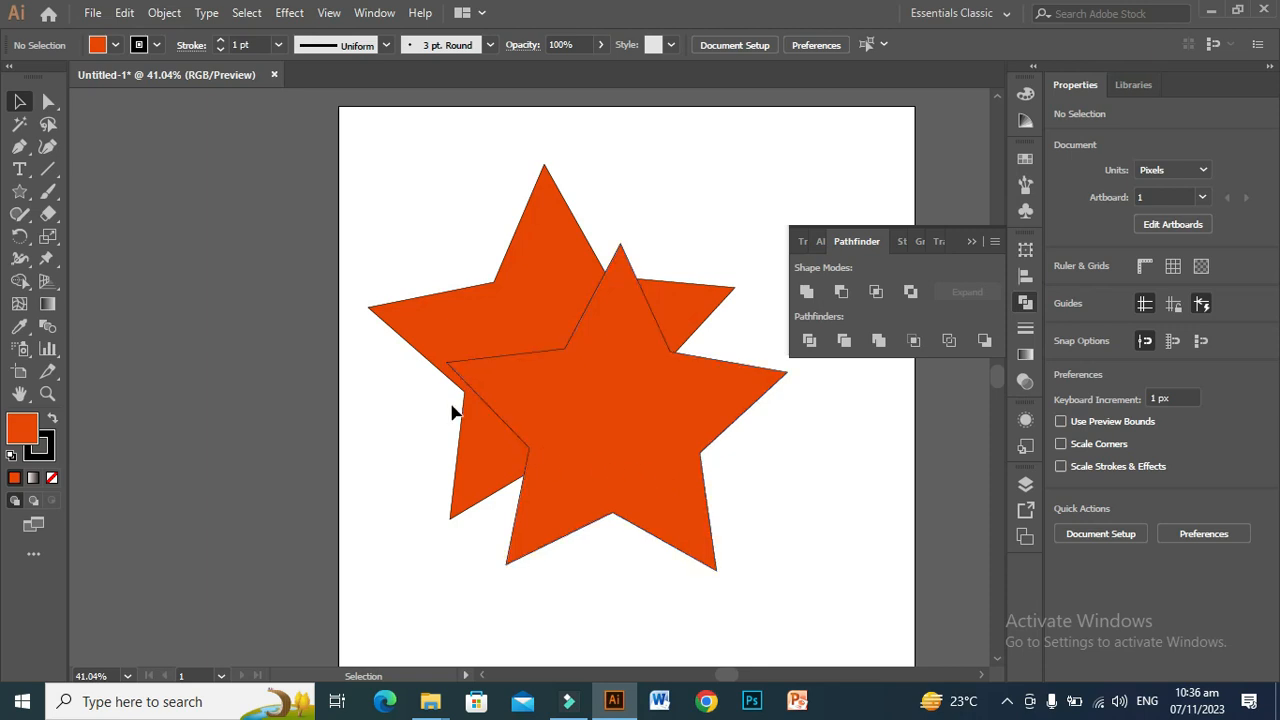
Step: Select both orange stars, apply the Merge pathfinder to them and deselect the merged shape
left_click(361, 246)
left_click_drag(383, 265, 609, 432)
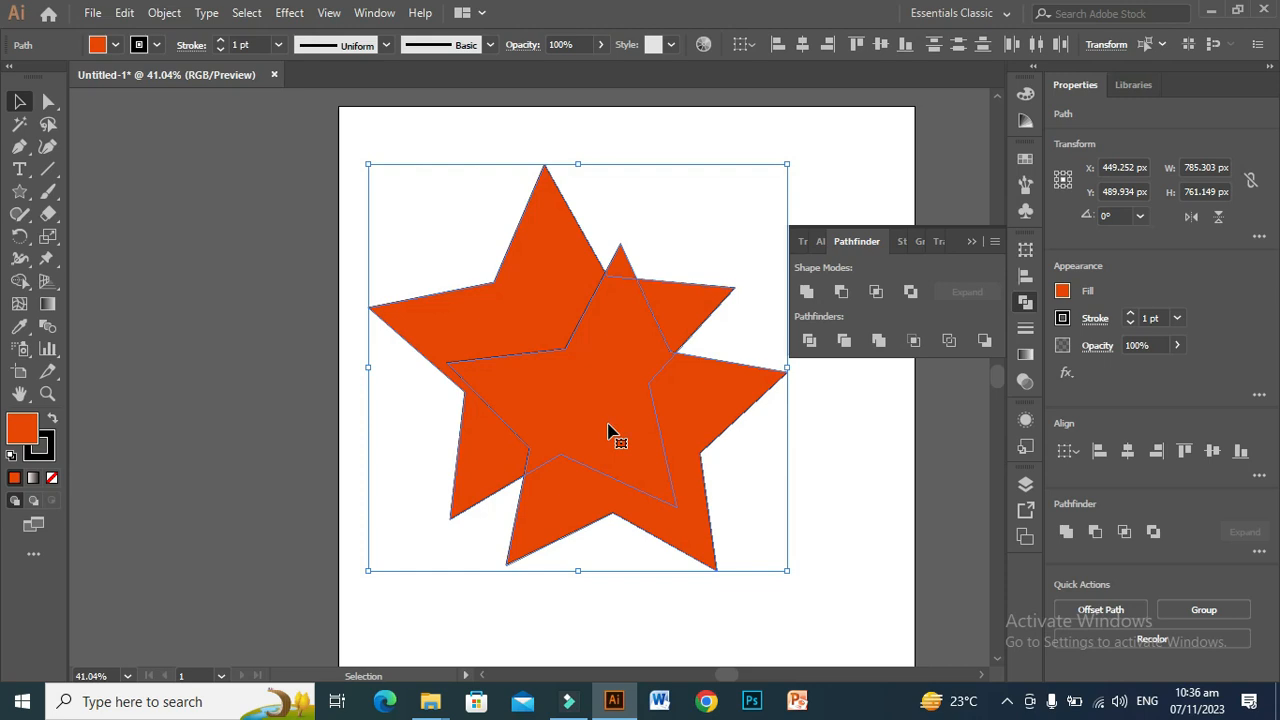
left_click(879, 342)
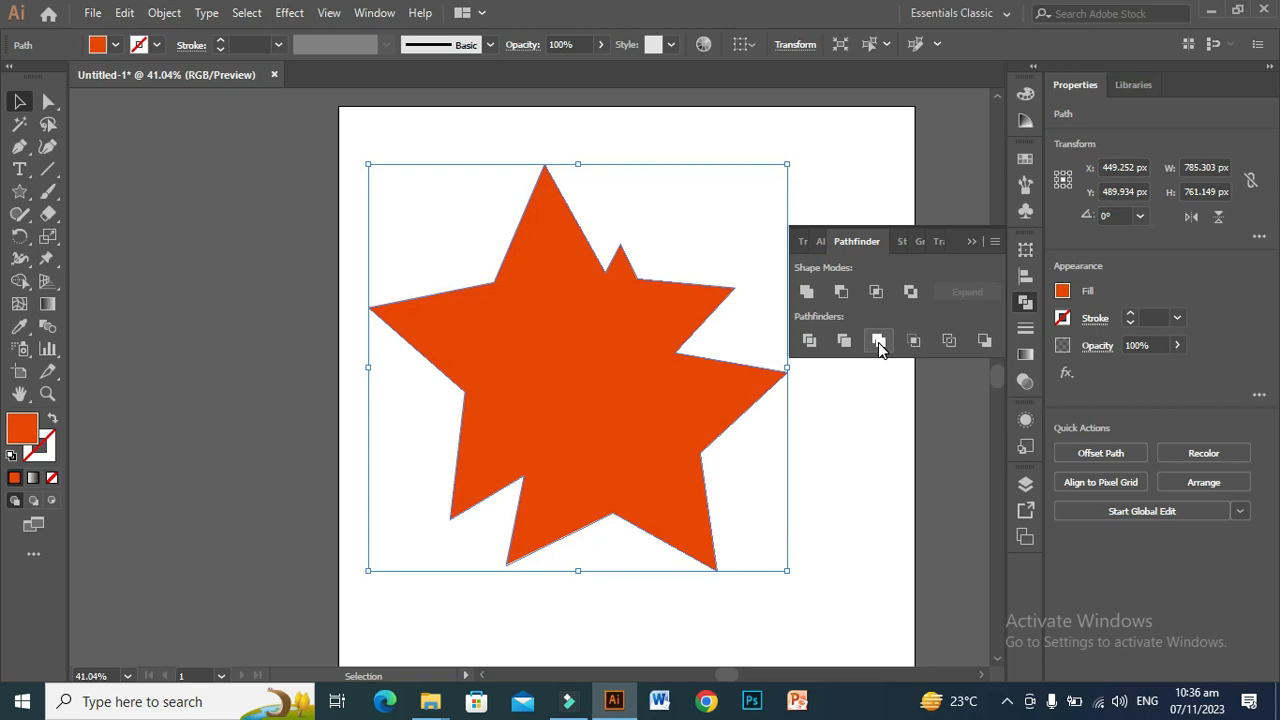
left_click(829, 492)
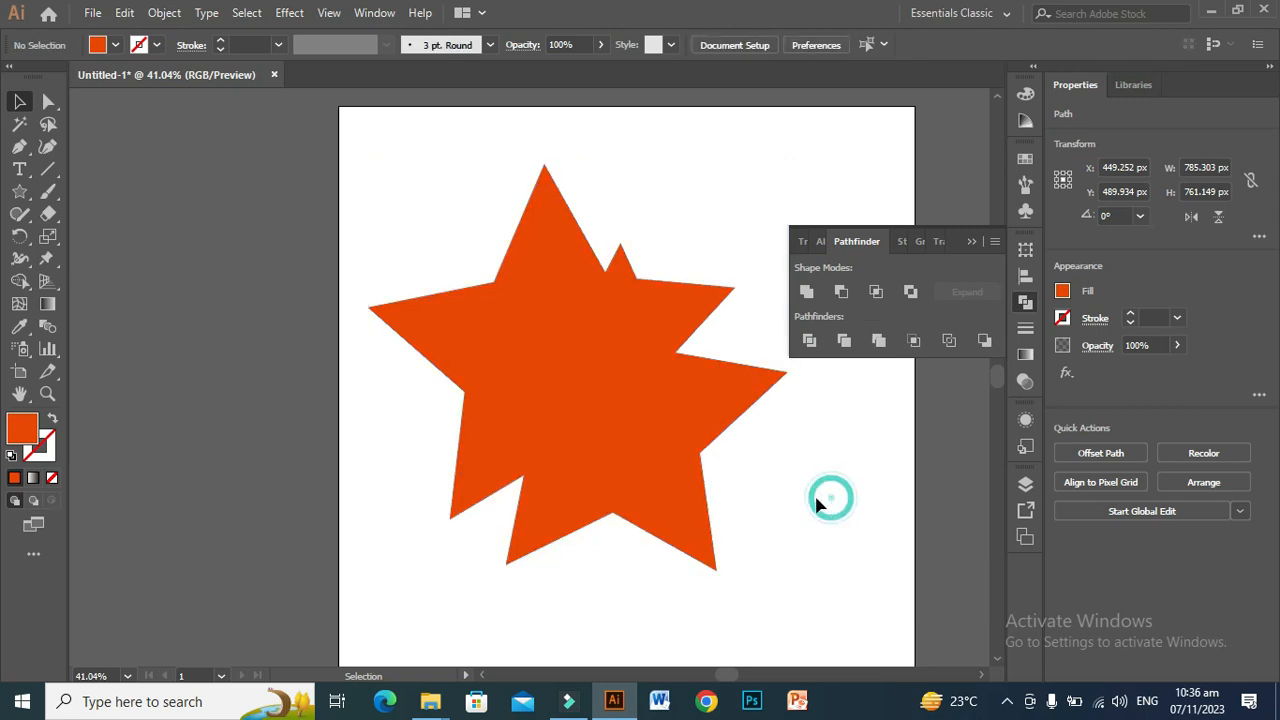
Step: Check whether the merged orange shape can be ungrouped, and reposition it fully on the artboard
left_click(503, 400)
left_click_drag(502, 396, 476, 323)
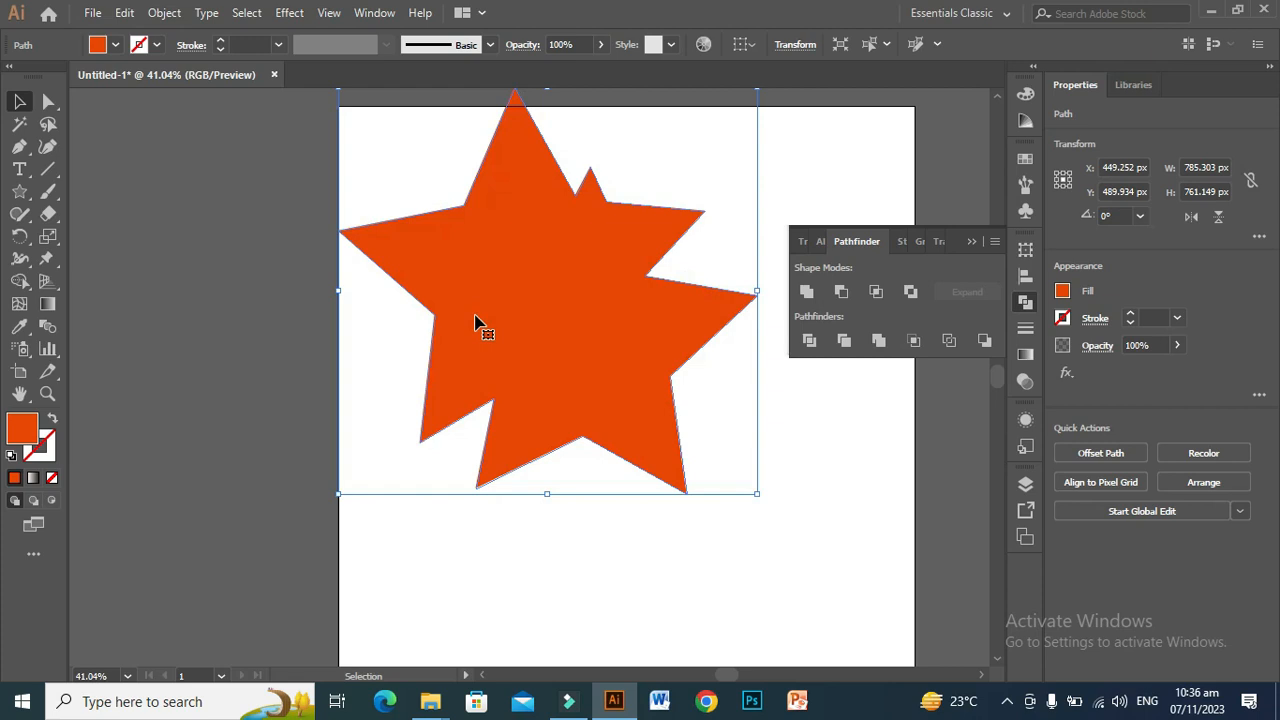
right_click(476, 323)
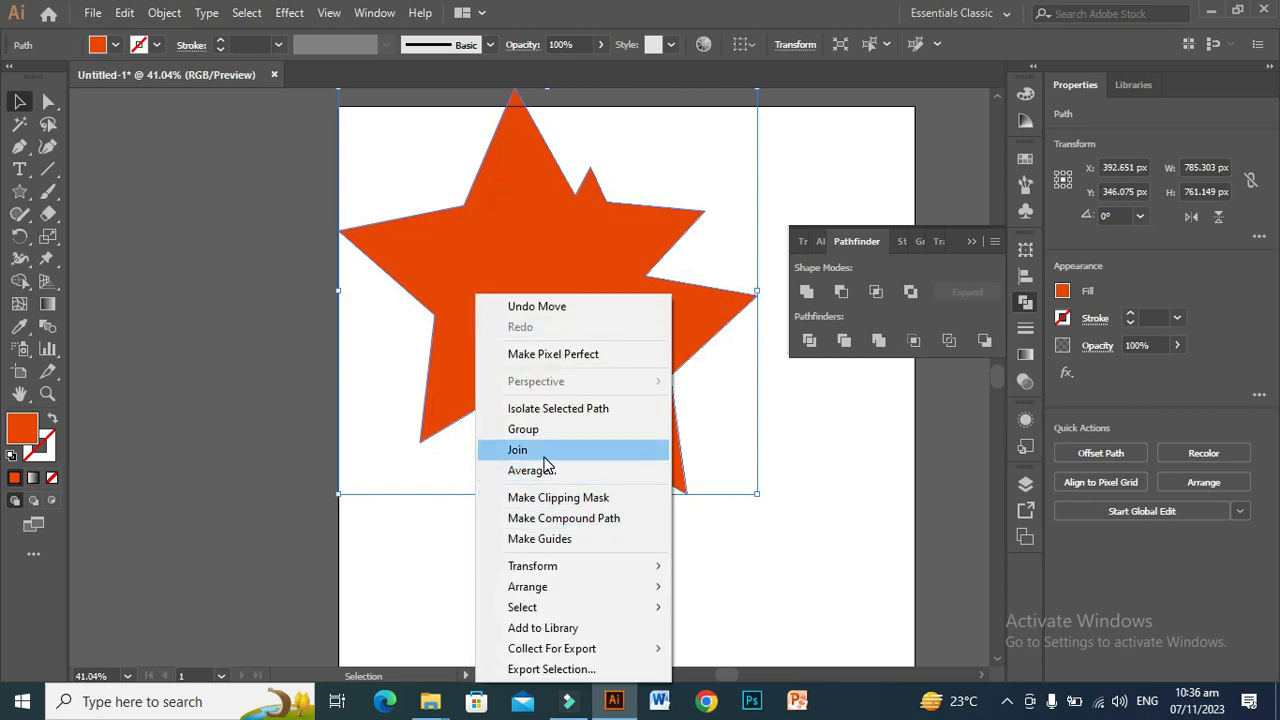
left_click(858, 592)
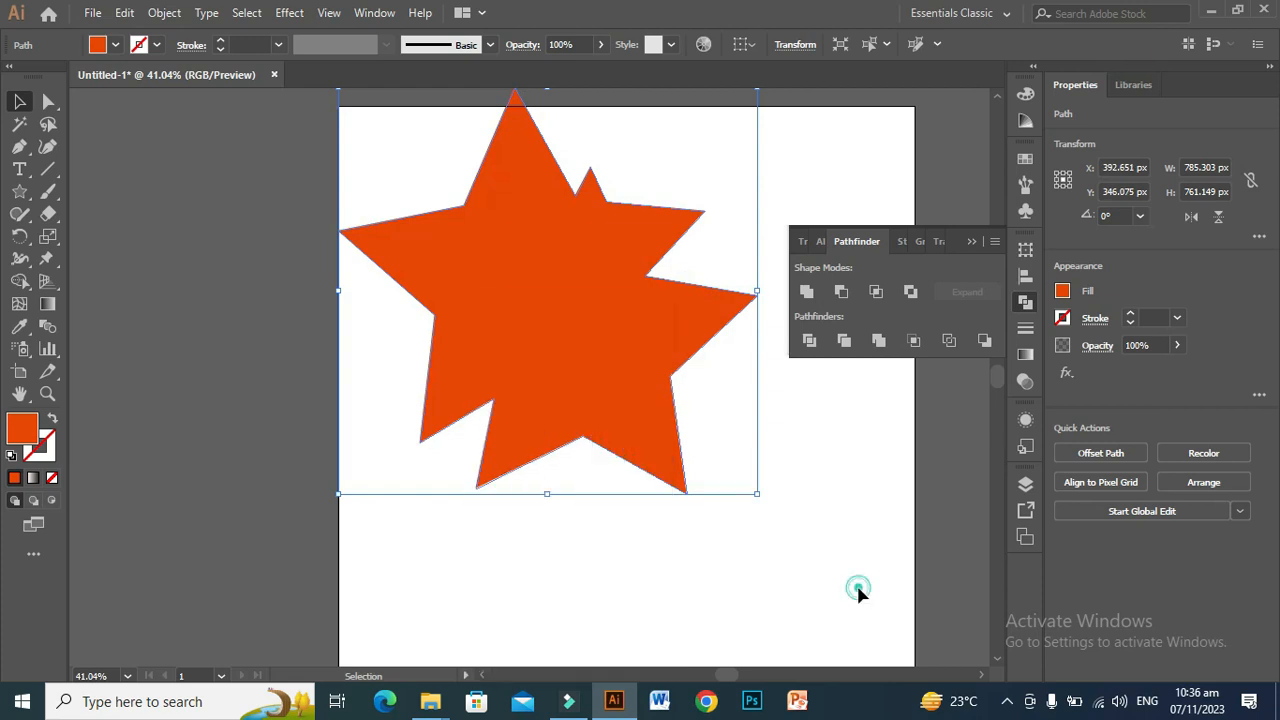
left_click_drag(603, 335, 620, 388)
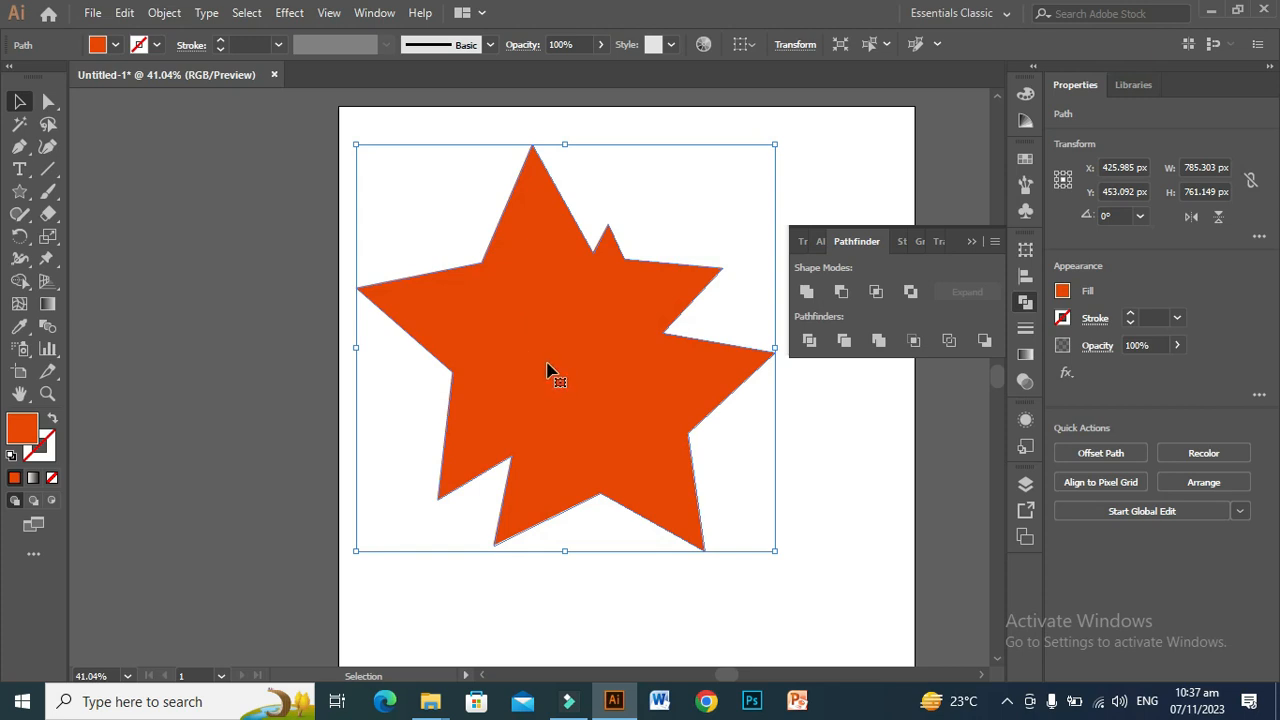
Step: Undo the merge and the recoloring, and apply the Crop pathfinder to the orange and purple stars
key("ctrl+z")
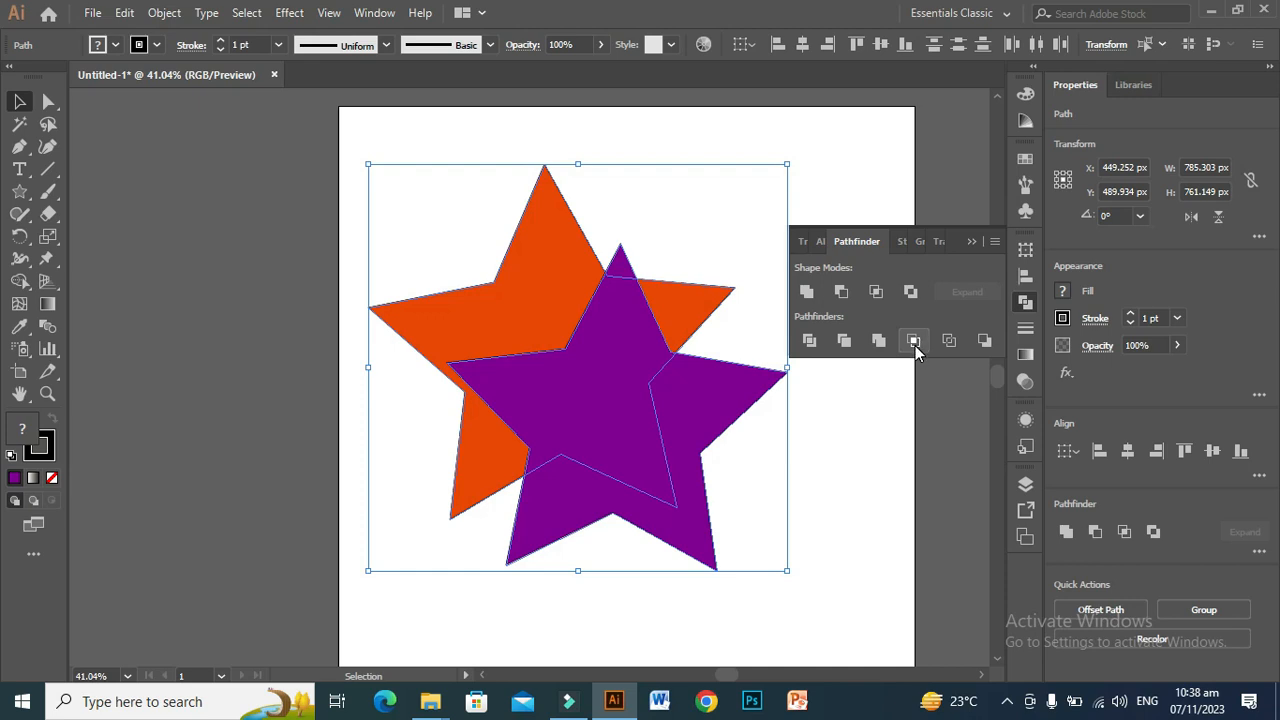
left_click(913, 342)
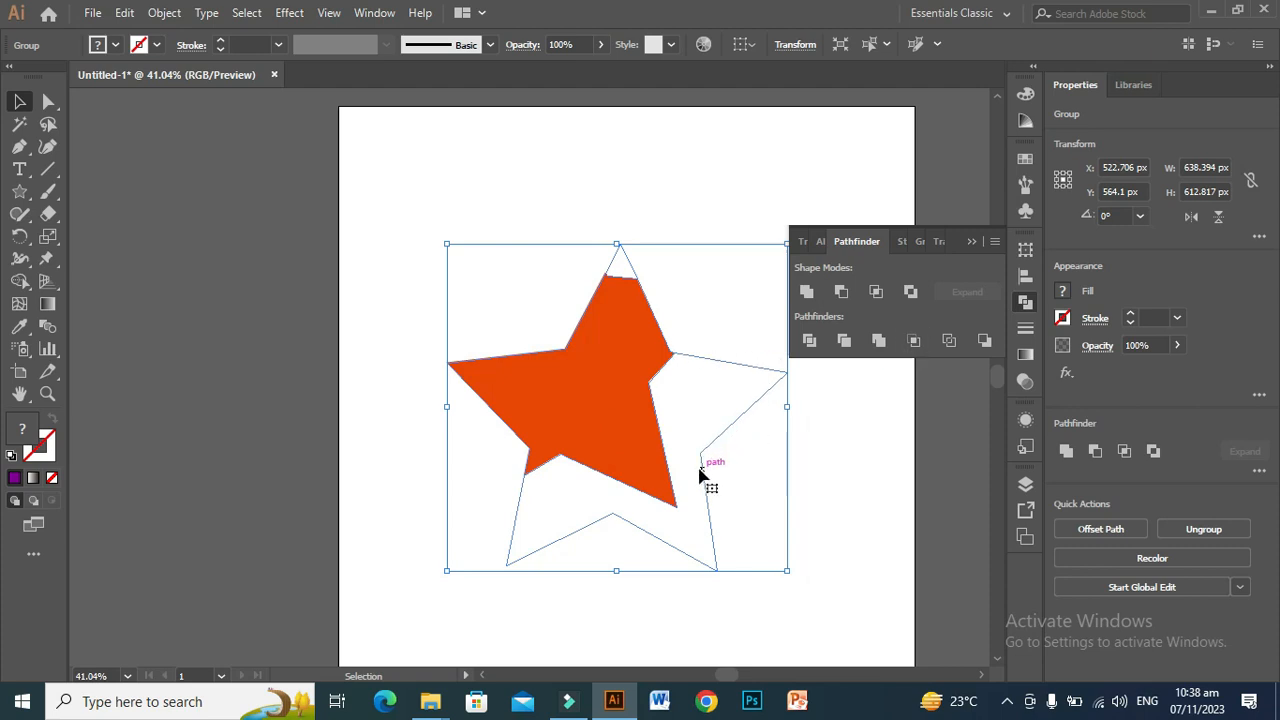
Step: Give the cropped group a purple stroke and move it slightly up and to the left
left_click(48, 455)
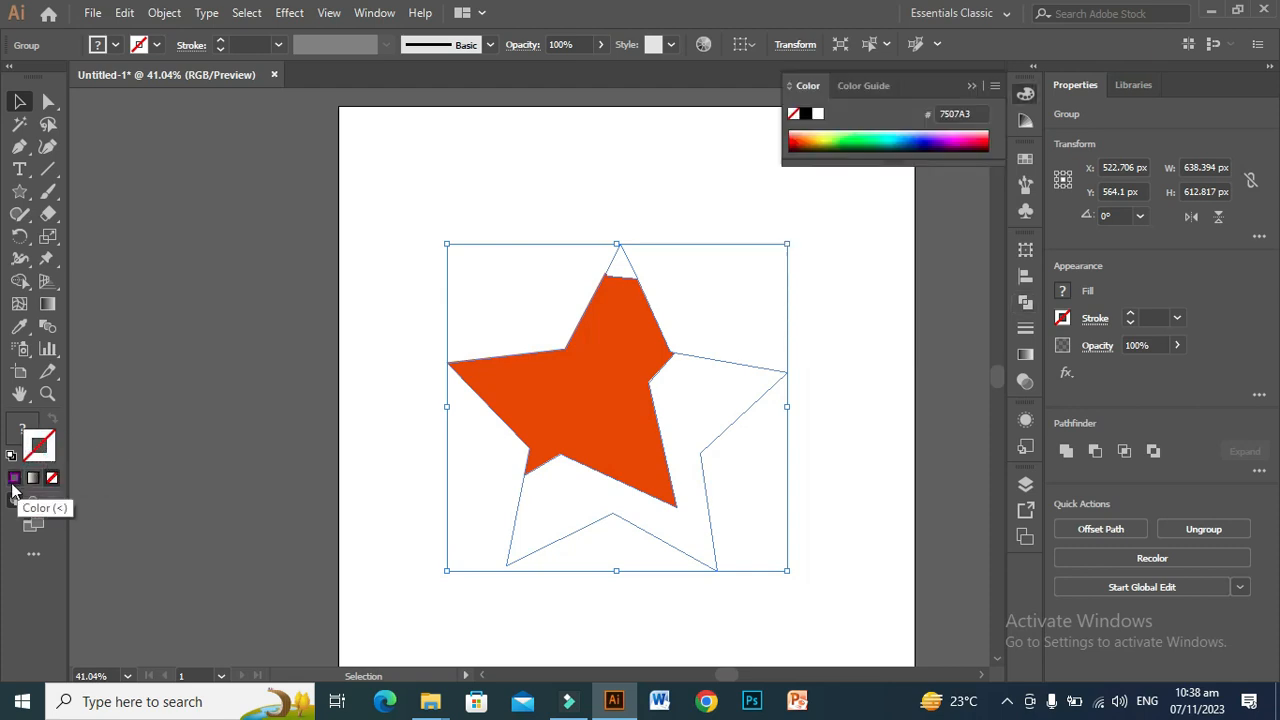
left_click(418, 556)
left_click_drag(631, 429, 605, 395)
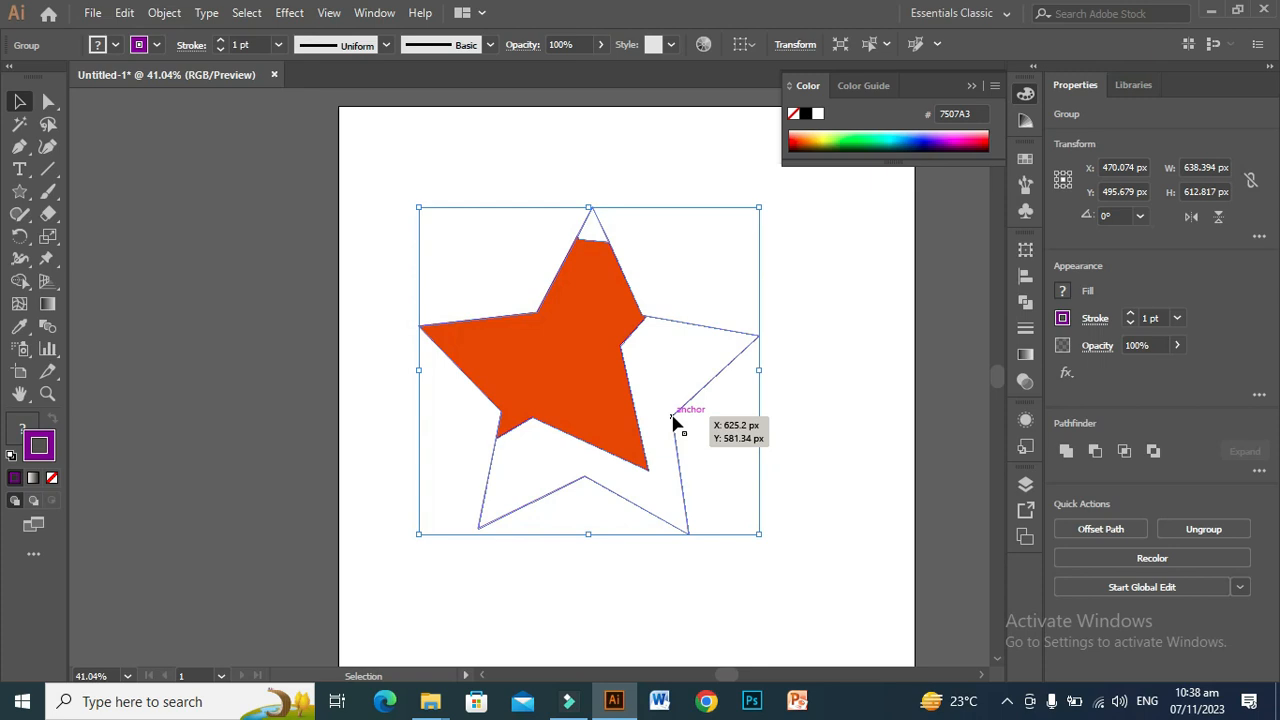
left_click(599, 400)
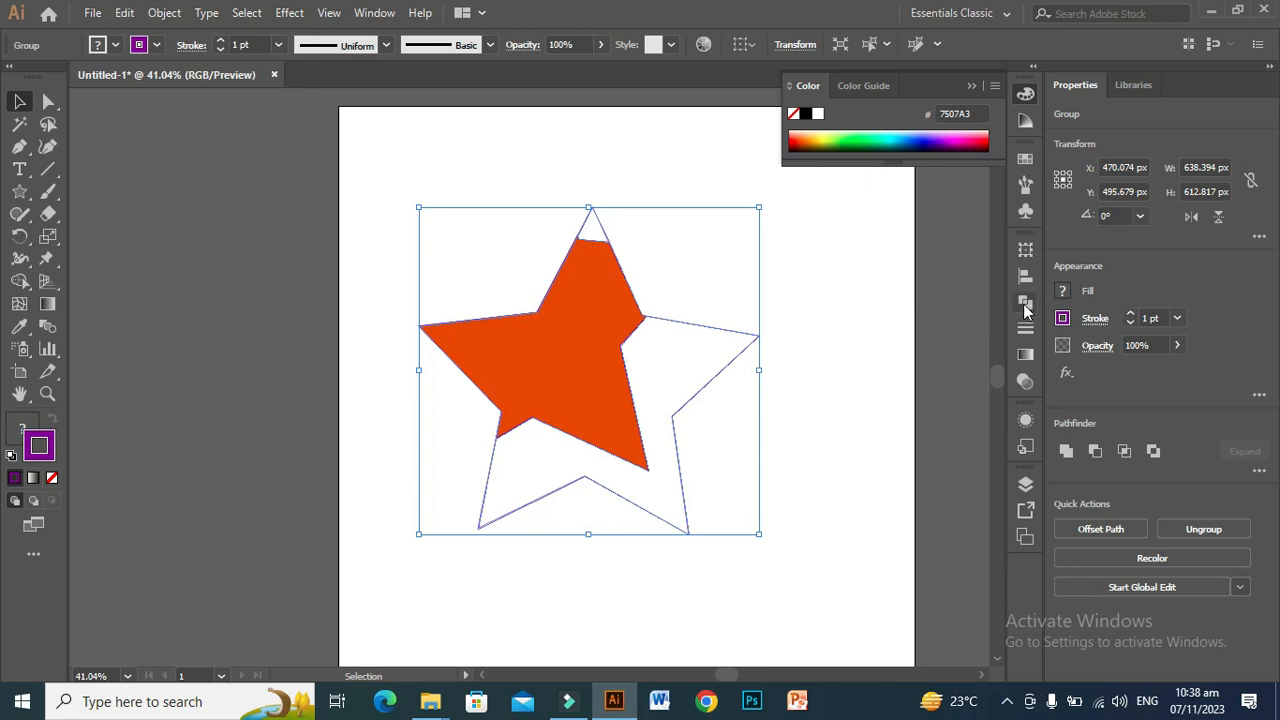
Step: Bring back the Pathfinder options and undo the cropped group's move, its purple stroke and the Crop
left_click(1024, 306)
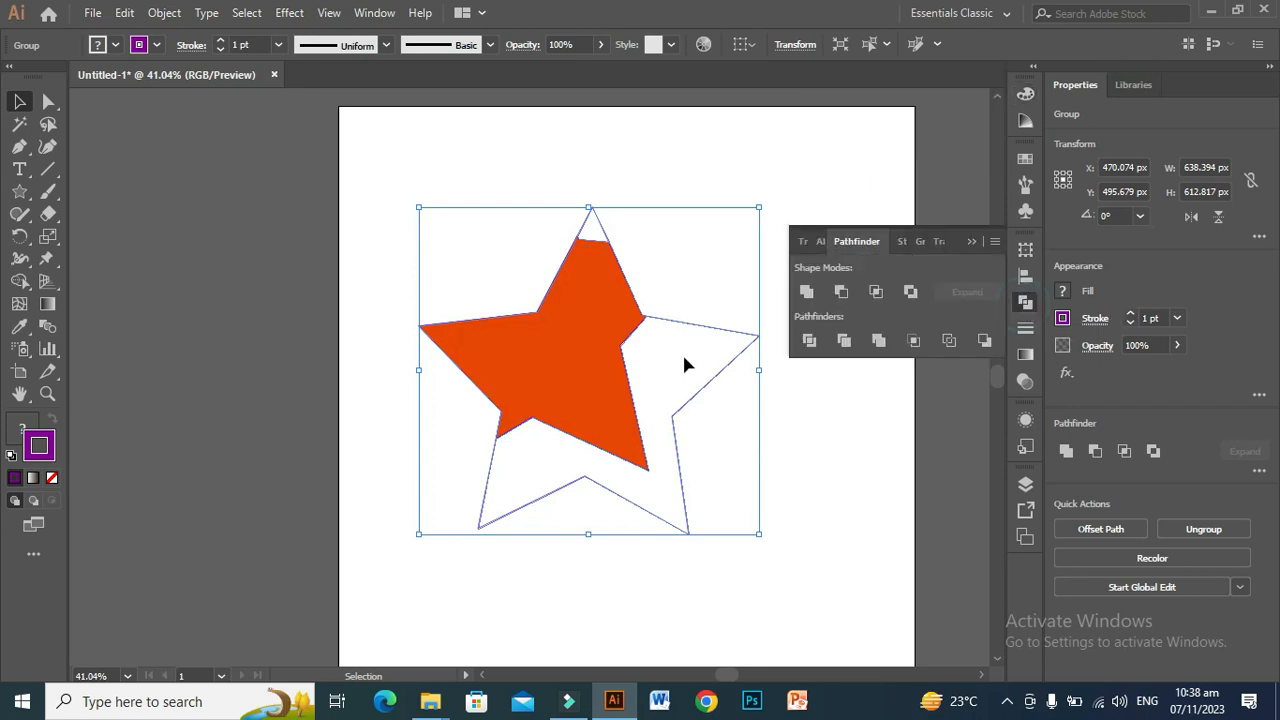
key("ctrl+z")
key("ctrl+z")
key("ctrl+z")
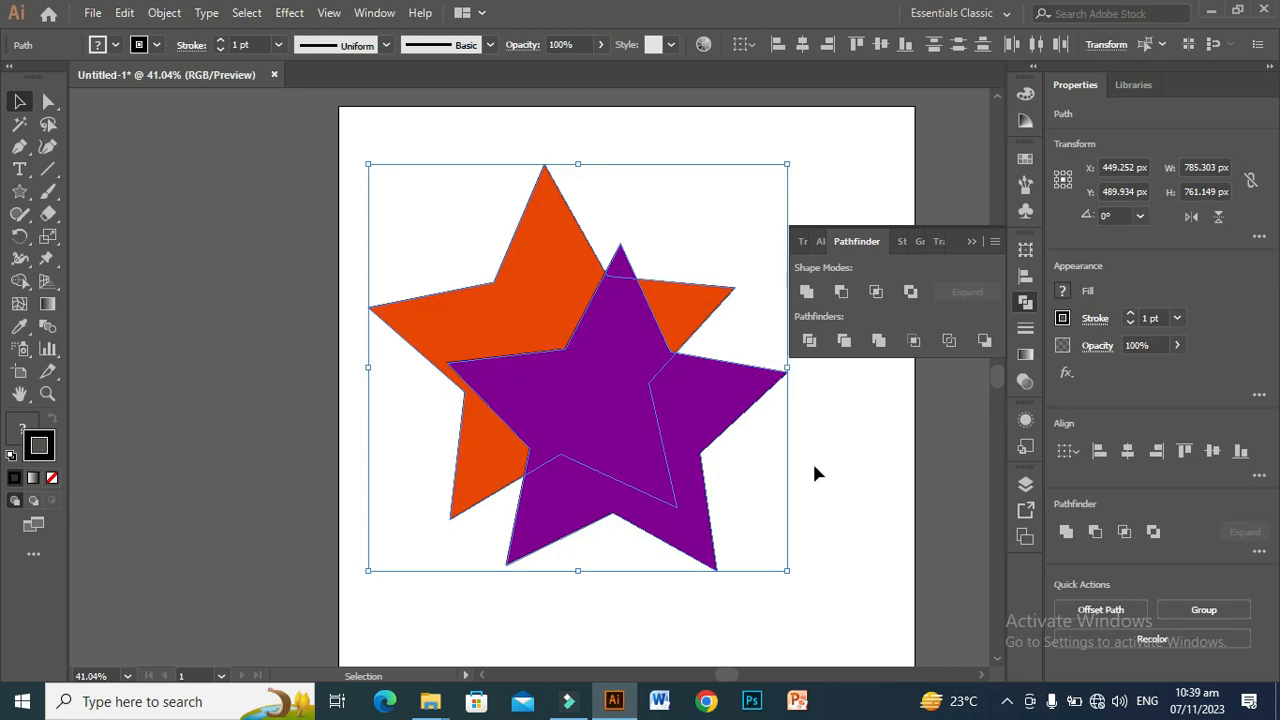
Step: Apply the Outline pathfinder to both stars, ungroup the resulting outlines and deselect them
left_click(948, 341)
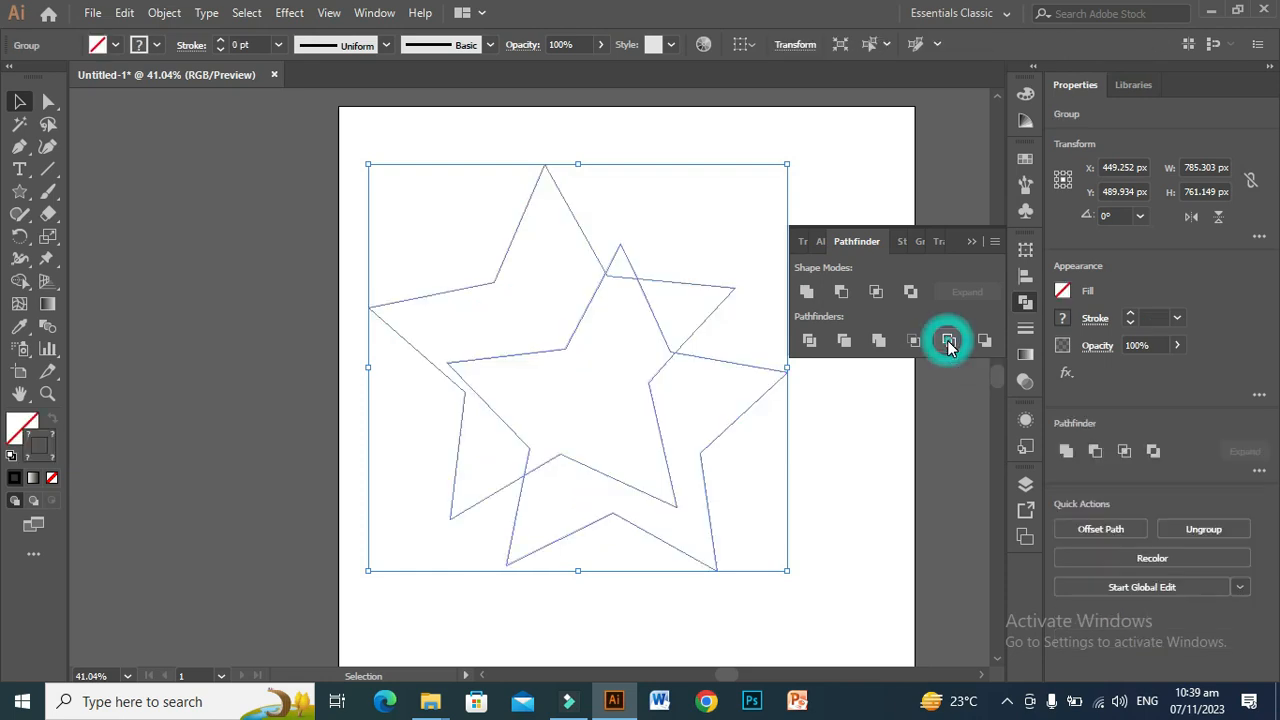
right_click(514, 355)
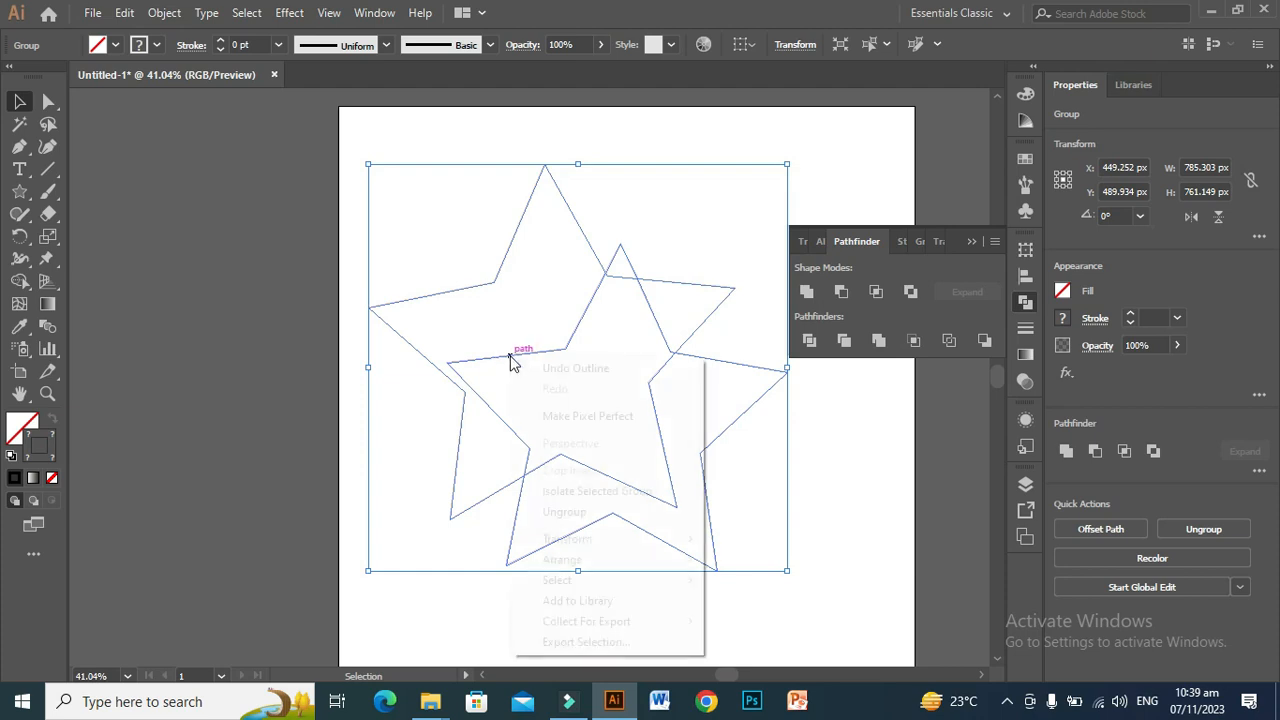
left_click(564, 511)
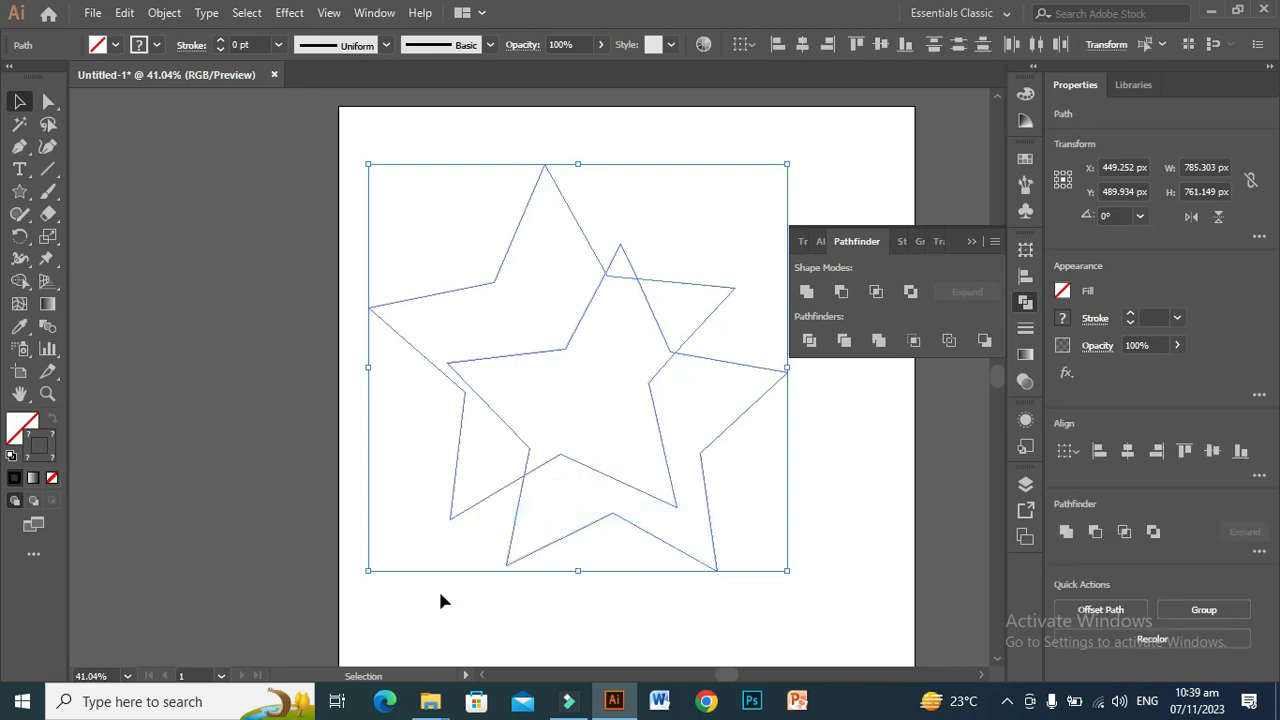
left_click(380, 602)
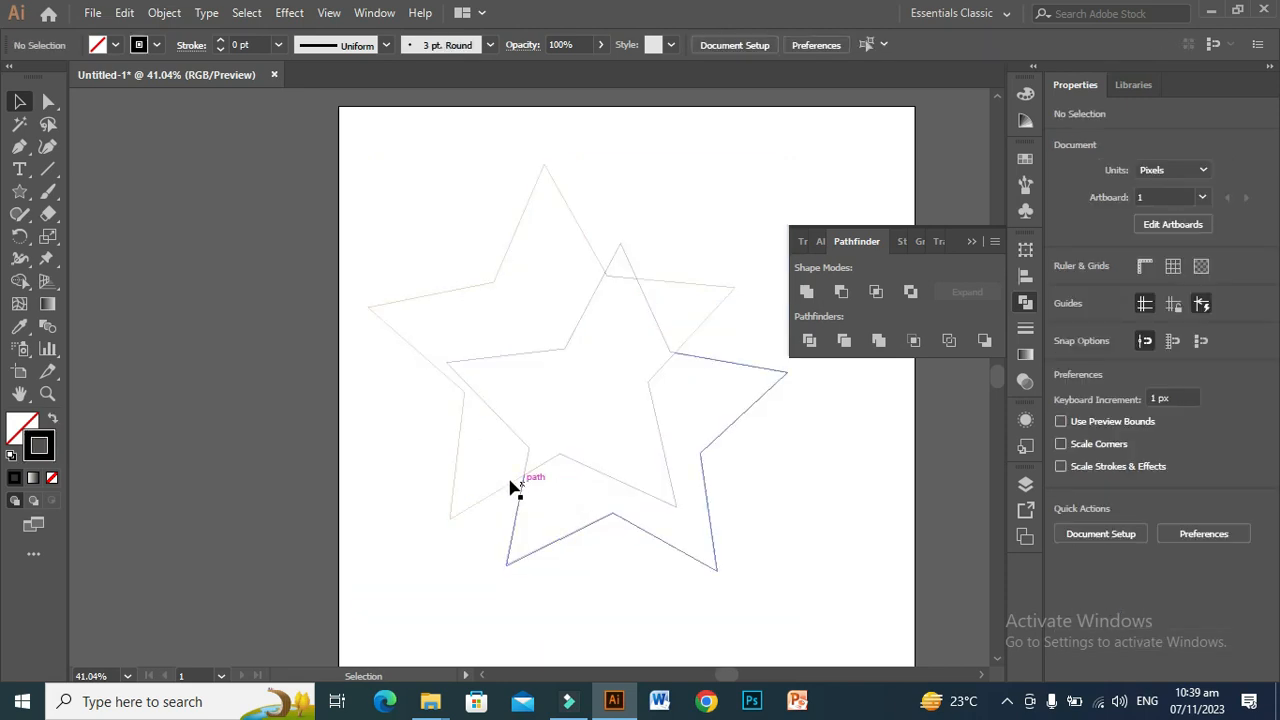
Step: Select all the outline segments of both stars, set their stroke weight to 10 pt and deselect them
left_click_drag(383, 247, 729, 549)
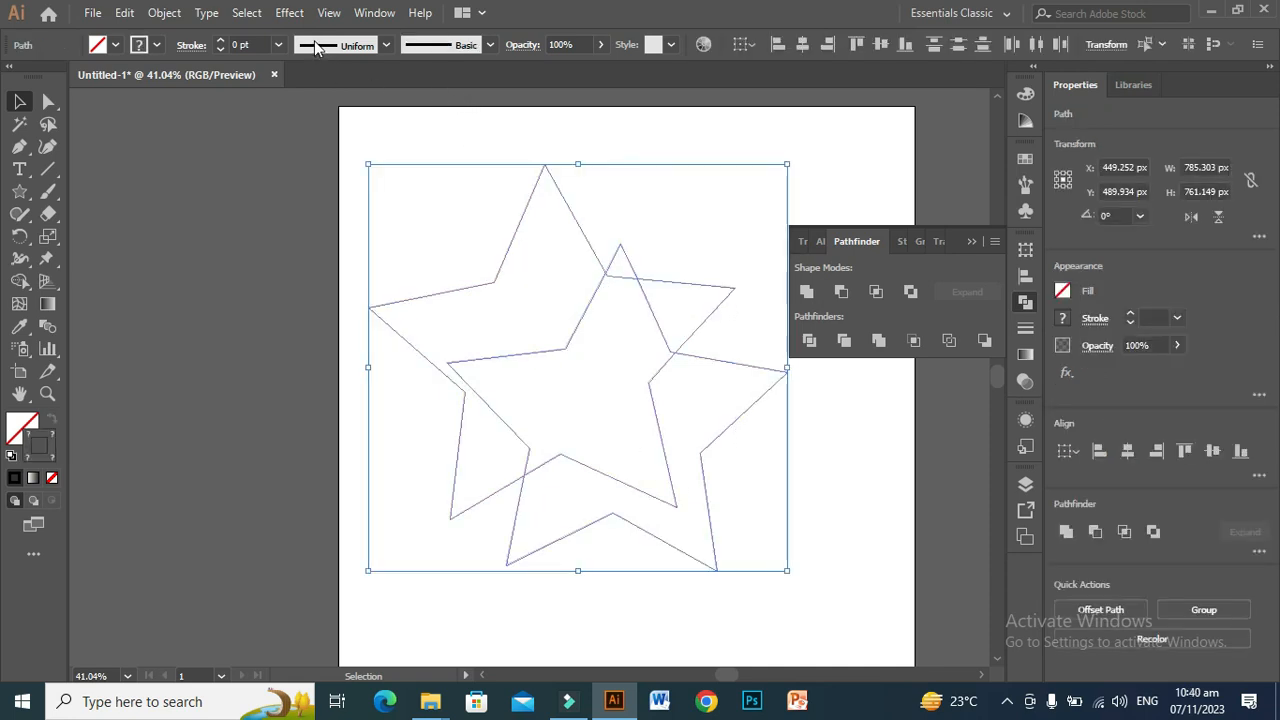
left_click(278, 44)
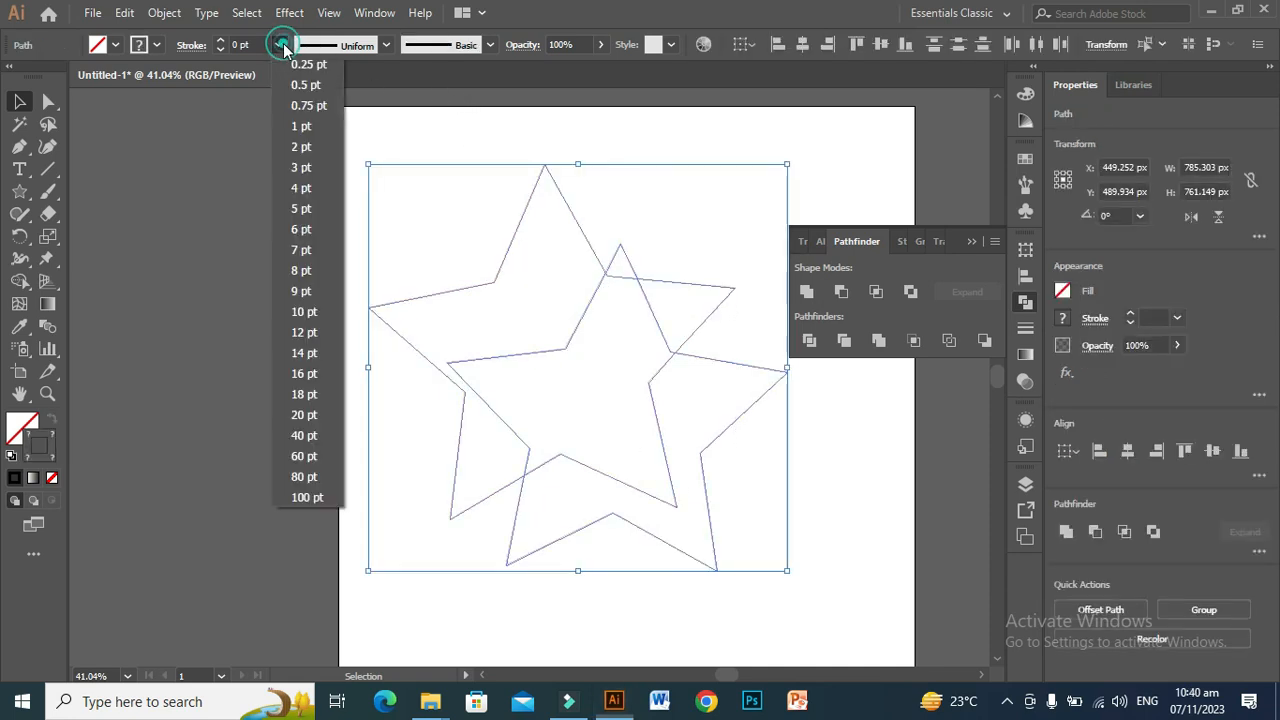
left_click(304, 311)
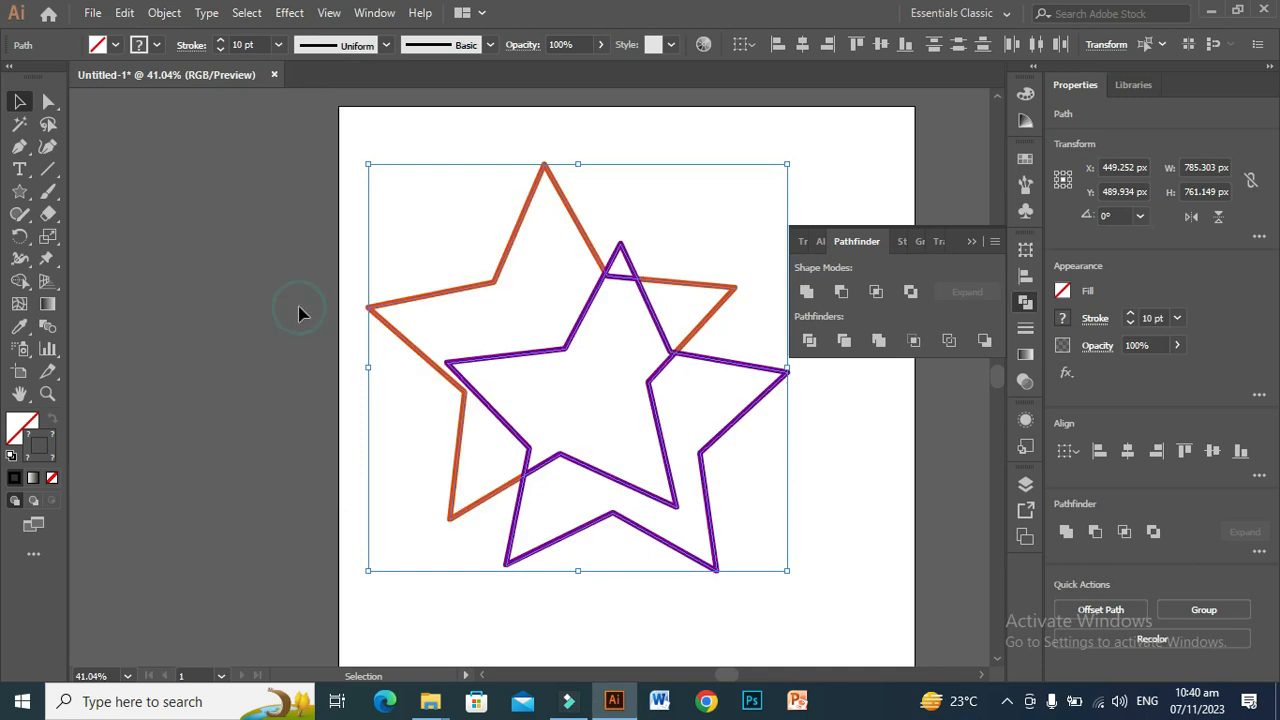
left_click(286, 246)
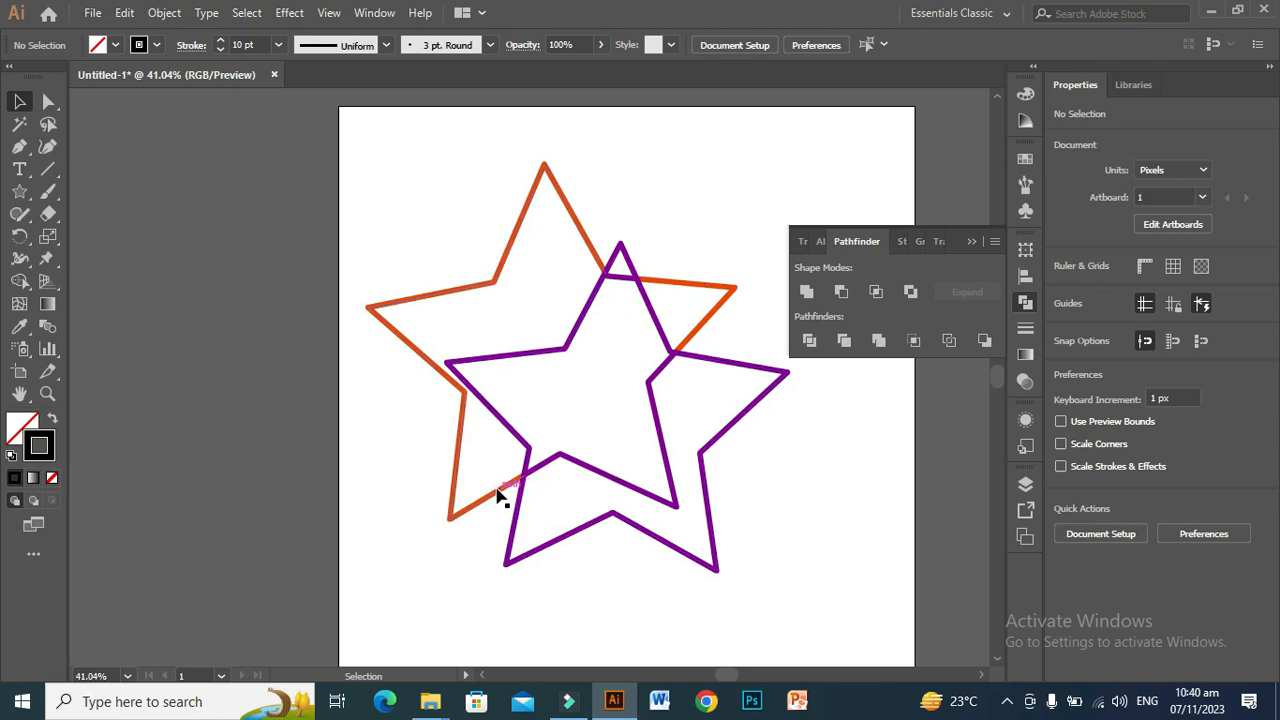
Step: Pull the orange and purple outline segments apart so that each cut piece stands separately on the artboard
left_click_drag(497, 493, 408, 482)
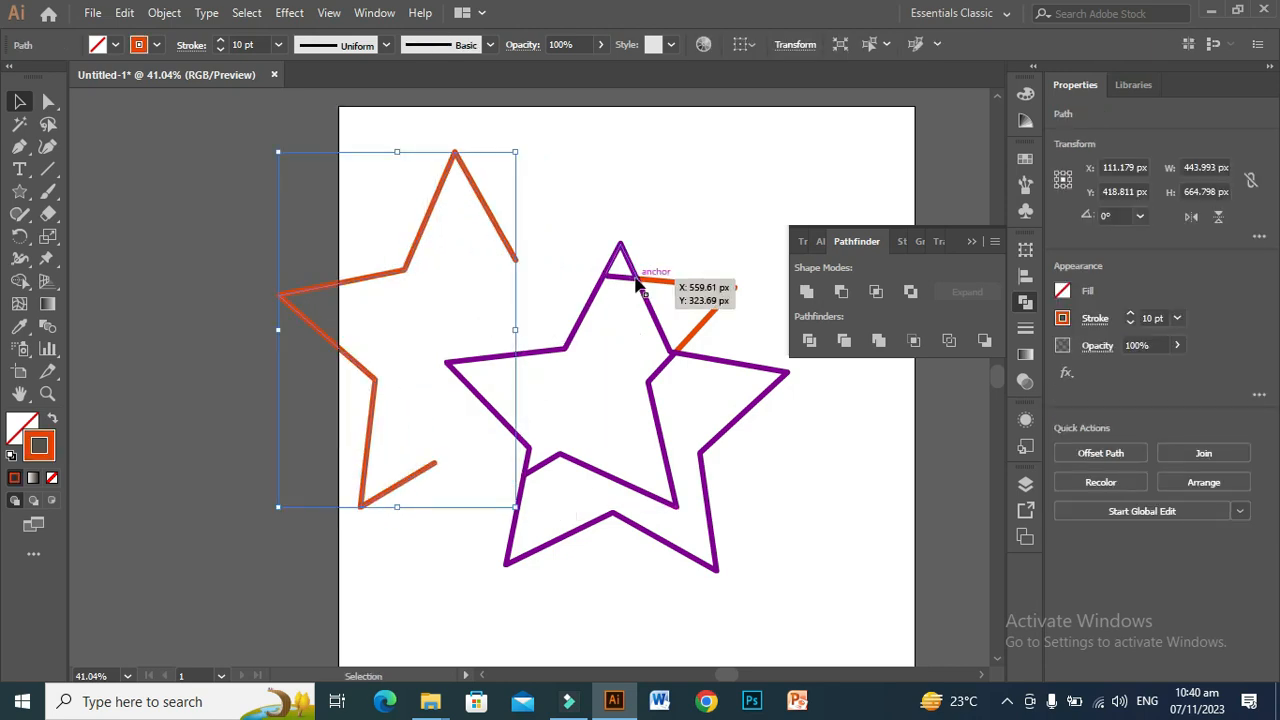
left_click_drag(629, 251, 640, 190)
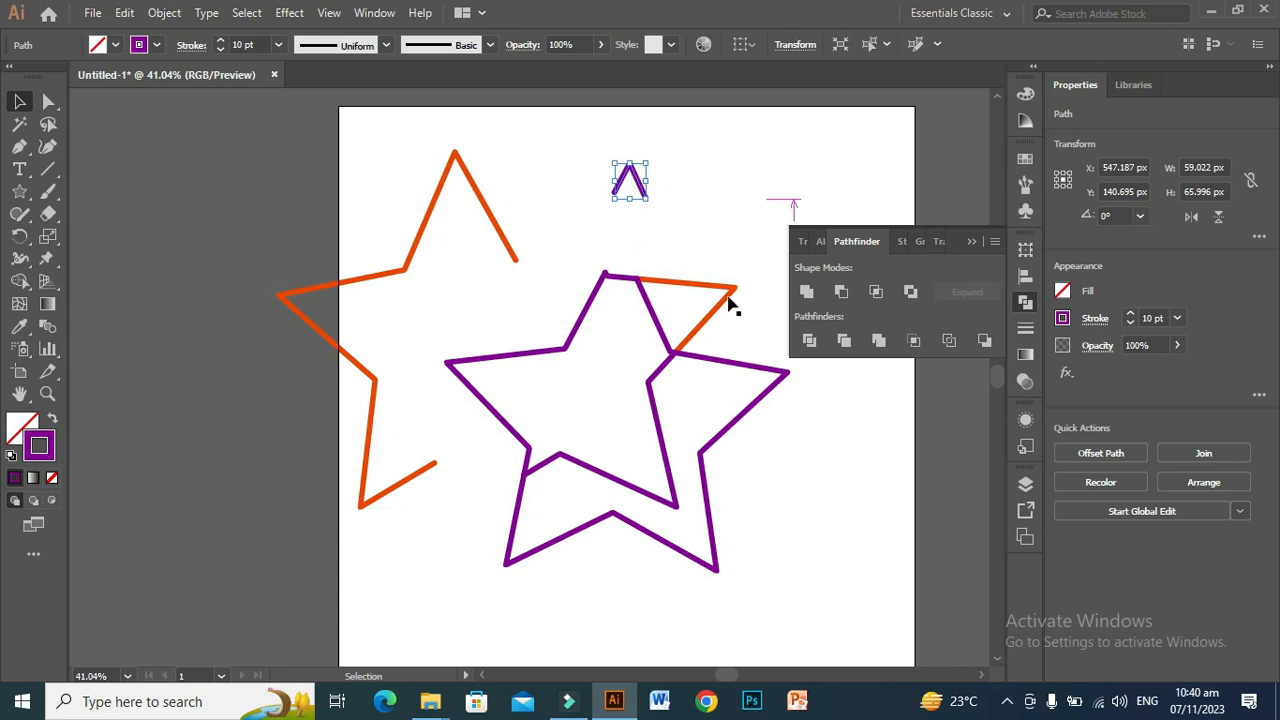
left_click_drag(729, 297, 760, 246)
left_click_drag(772, 370, 806, 390)
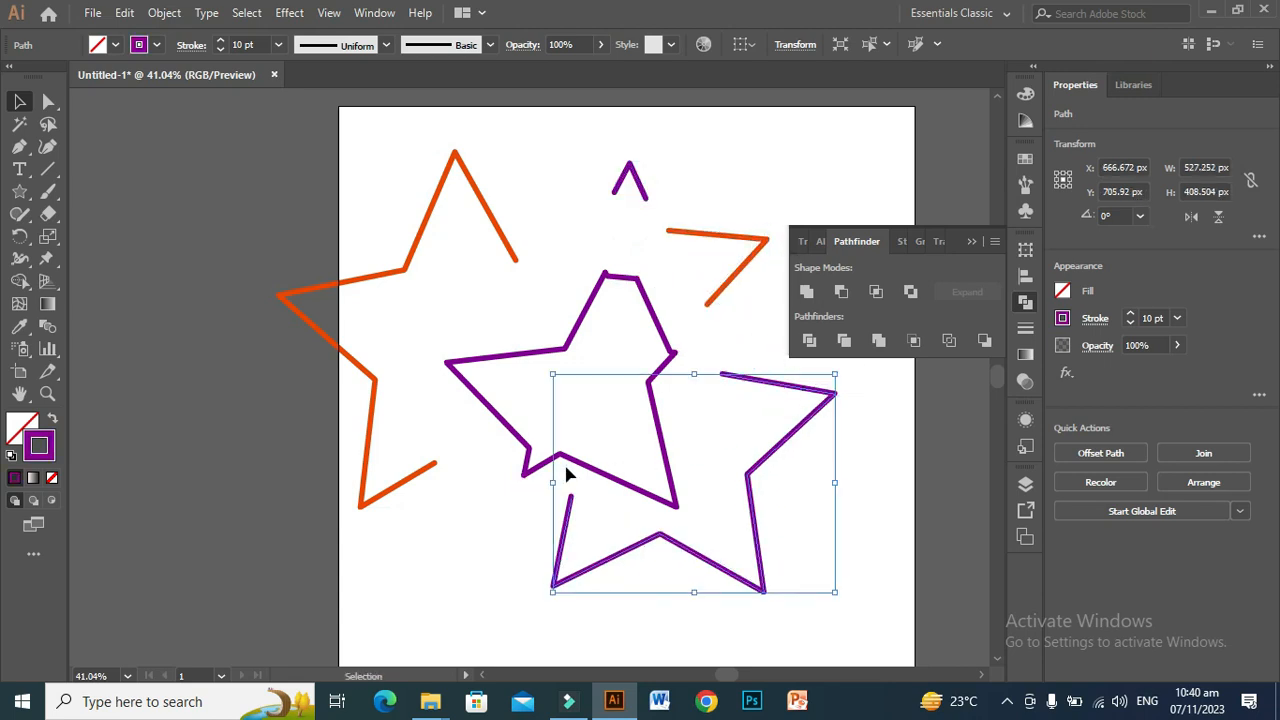
left_click_drag(584, 472, 591, 487)
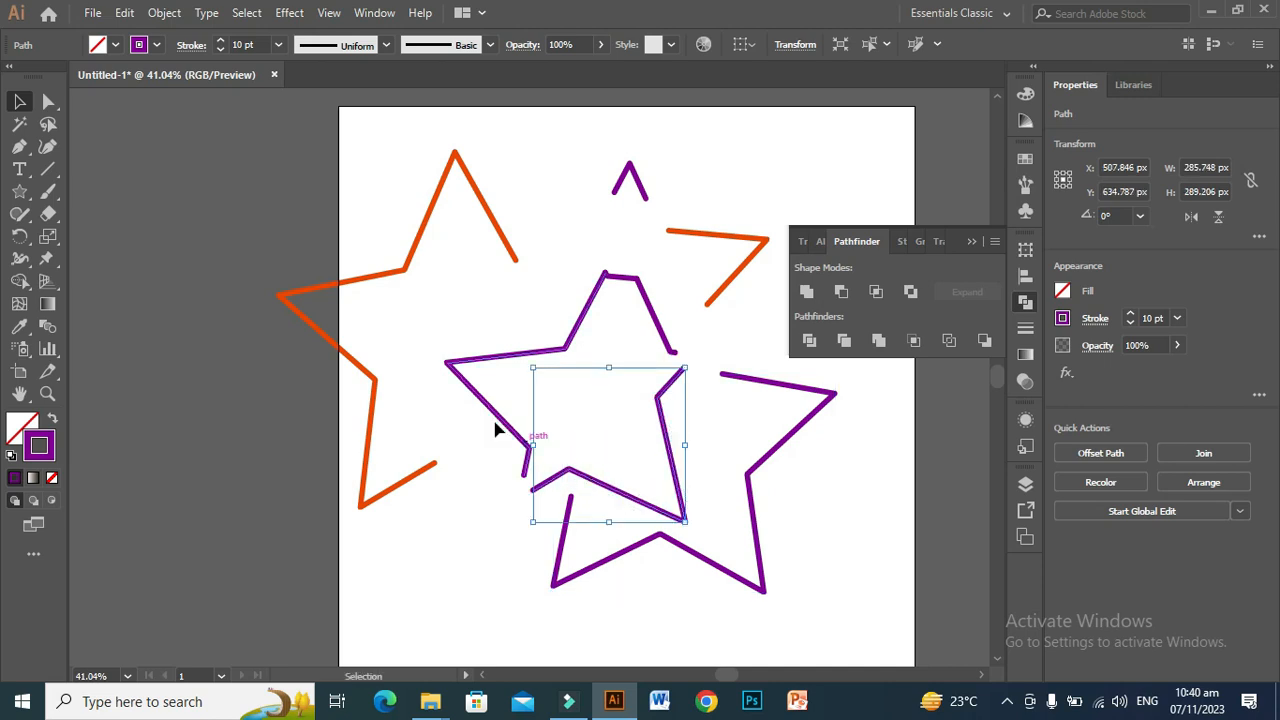
left_click_drag(462, 363, 421, 366)
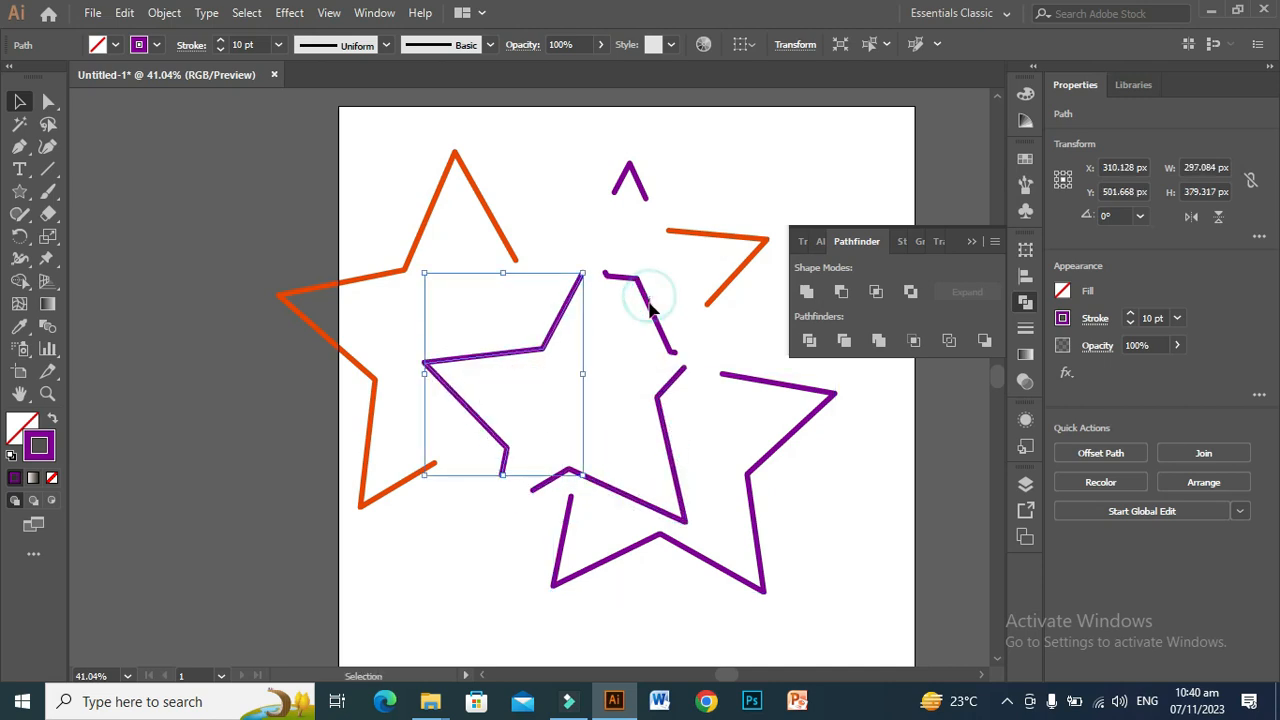
left_click(657, 288)
left_click_drag(652, 315, 620, 258)
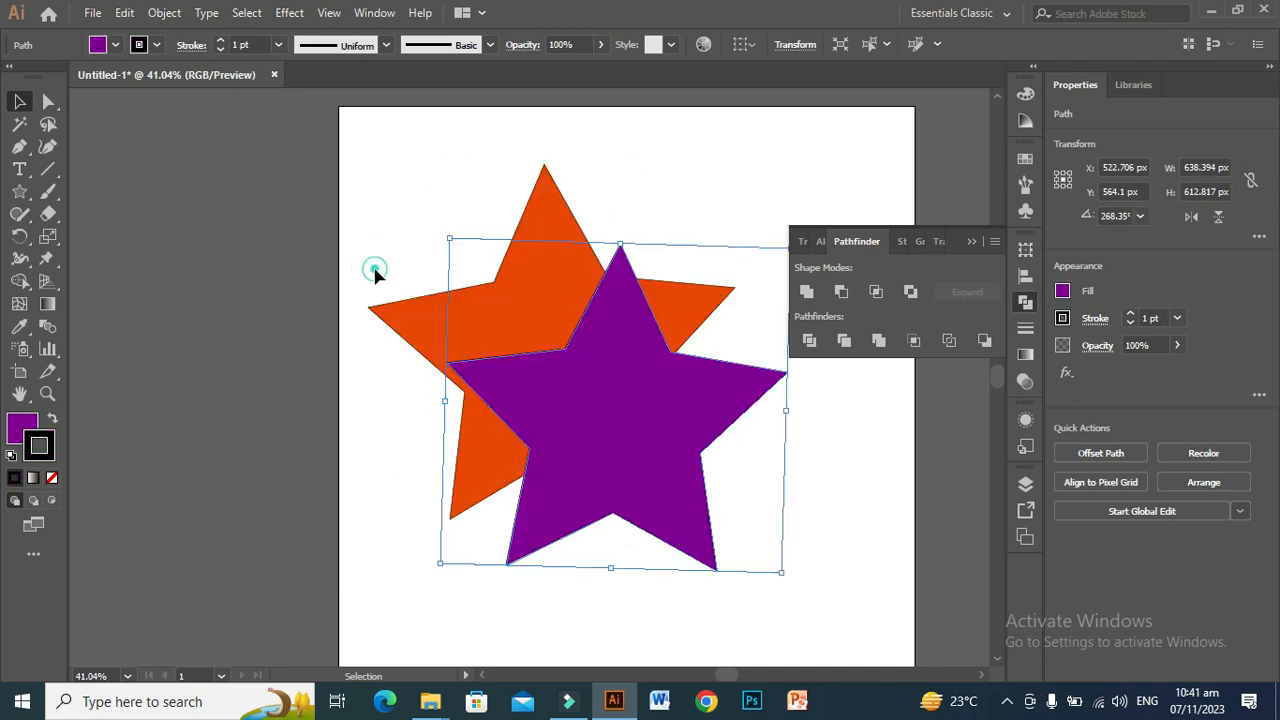
Step: Select the restored orange and purple stars and apply the Minus Back pathfinder to them
mouse_move(374, 271)
left_mouse_down()
mouse_move(529, 429)
mouse_move(596, 461)
left_mouse_up()
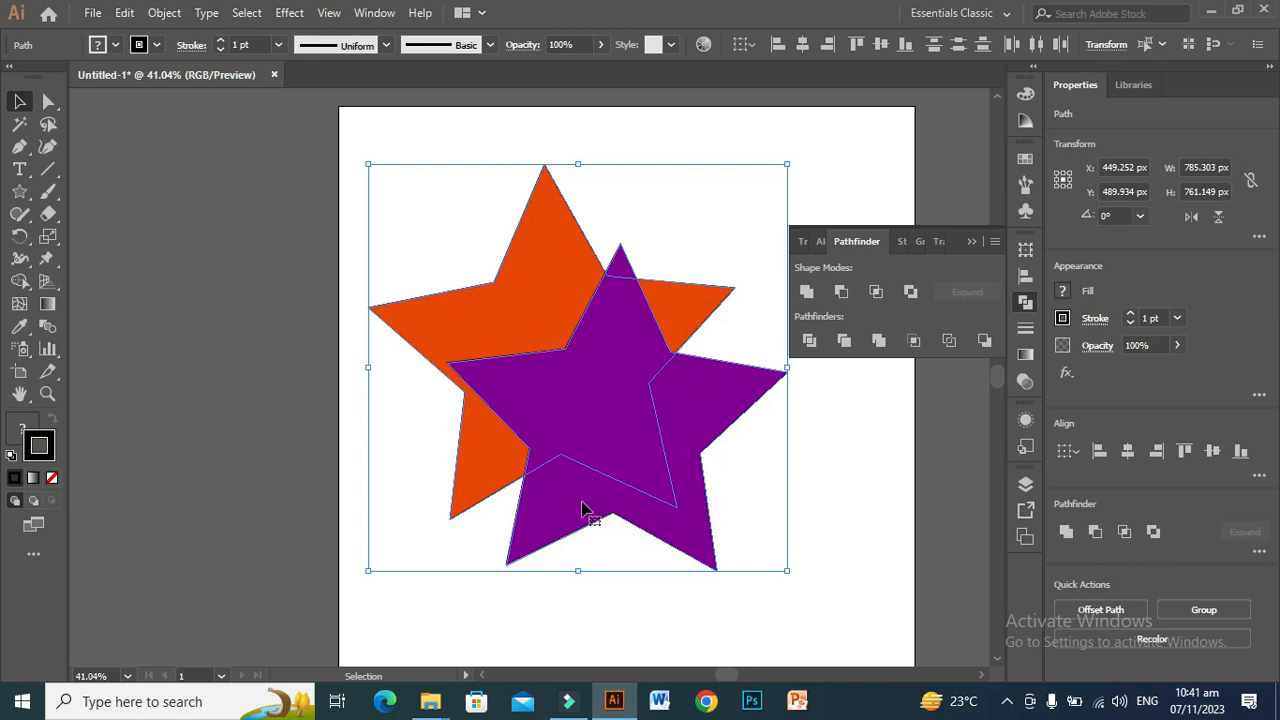
left_click(983, 342)
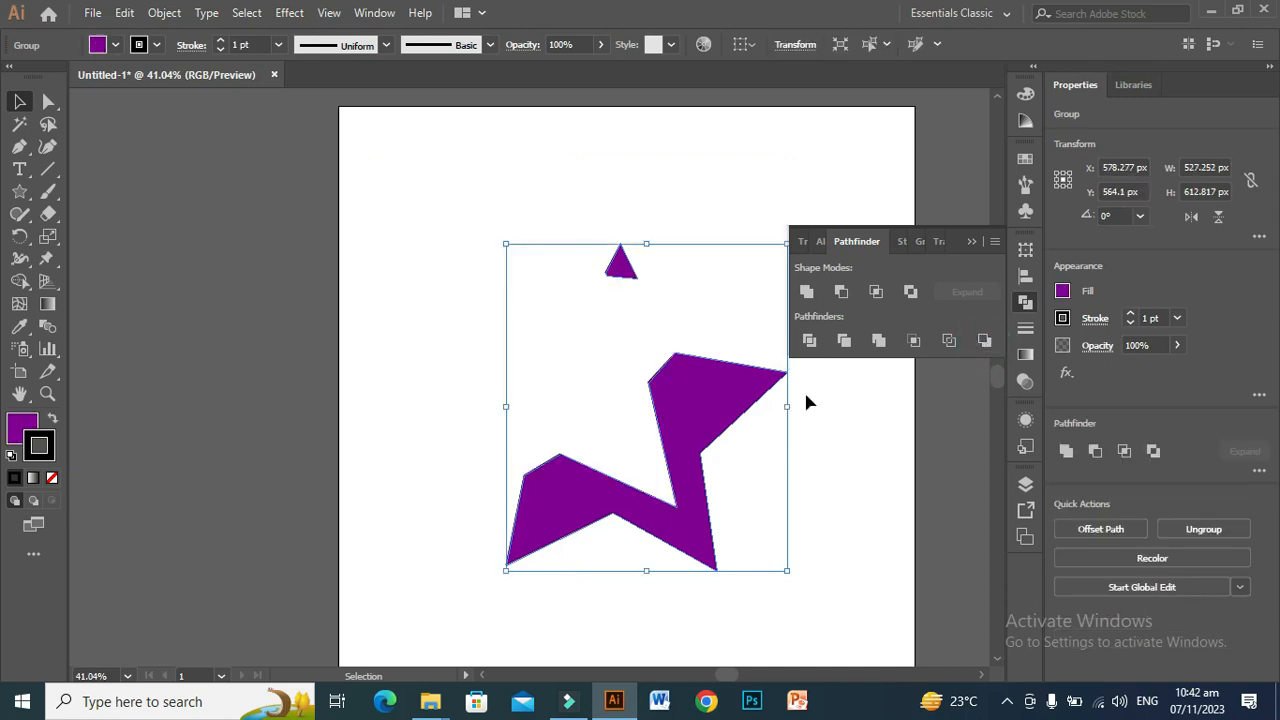